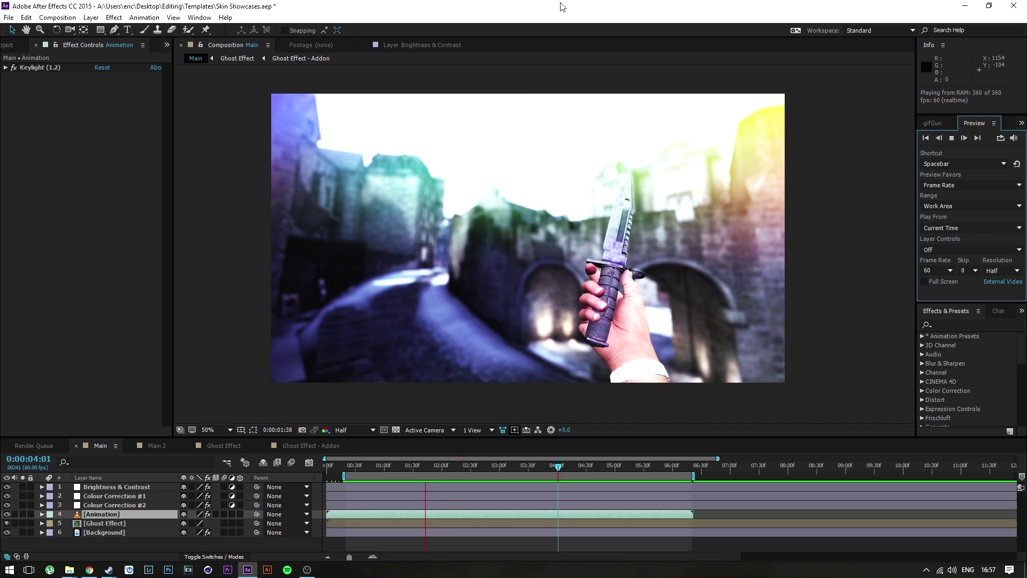
Step: Switch from the screen recorder back to the After Effects project window
{"action": "left_click", "coordinate": [307, 570]}
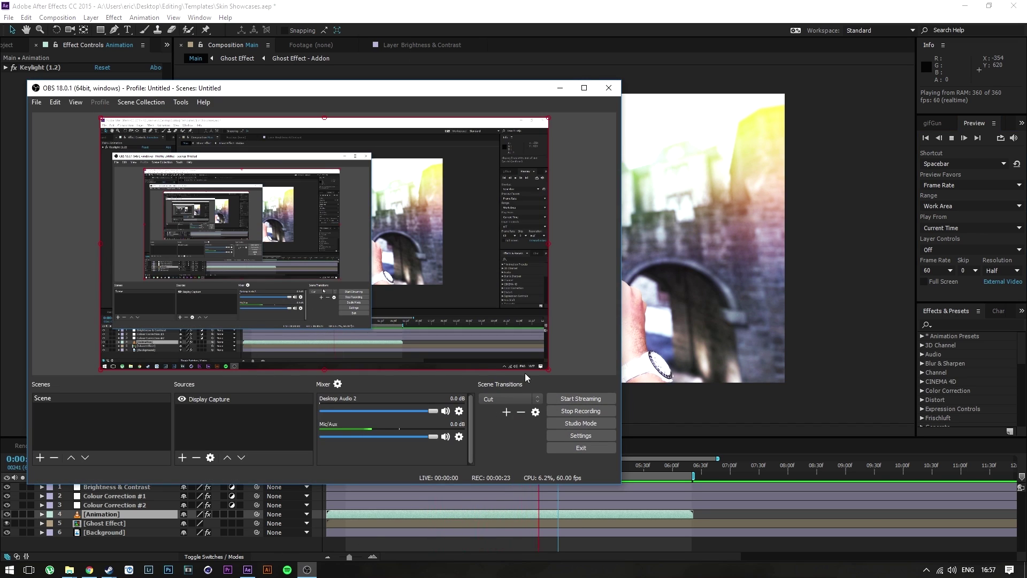
{"action": "left_click", "coordinate": [590, 4]}
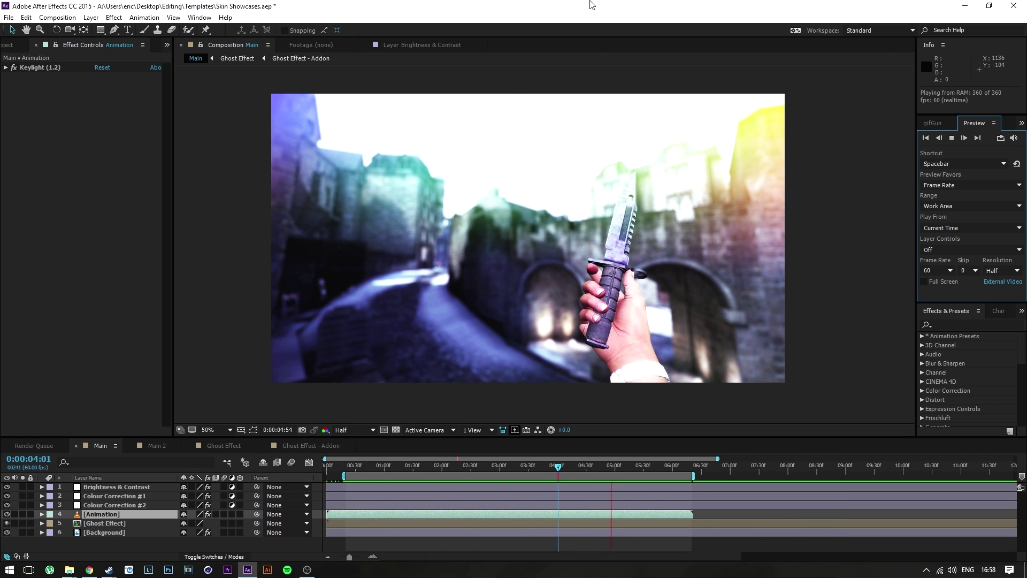
Step: Show the Project panel and start replacing the Animation footage from the D: drive, then cancel
{"action": "left_click", "coordinate": [8, 48]}
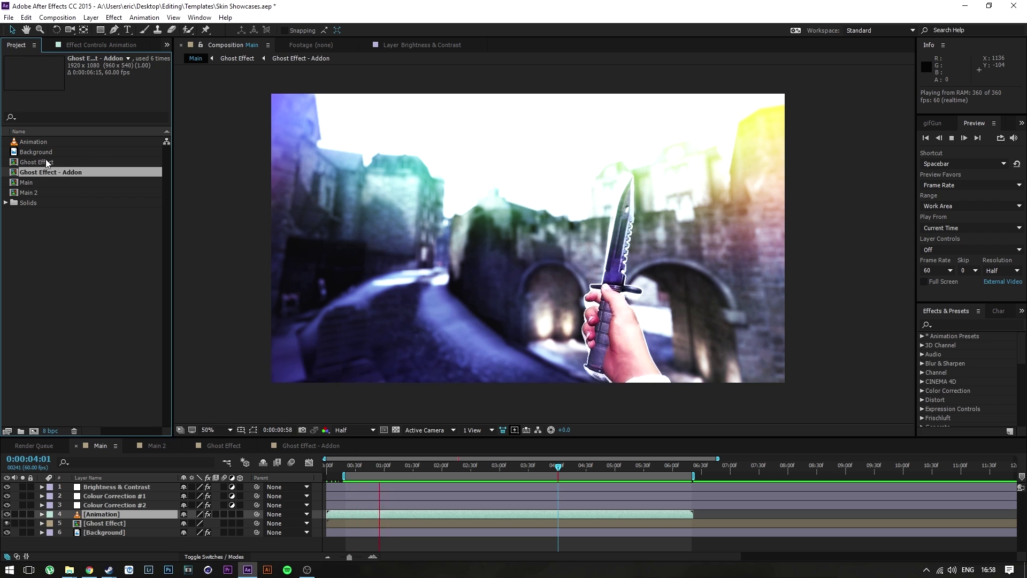
{"action": "left_click", "coordinate": [40, 142]}
{"action": "right_click", "coordinate": [39, 143]}
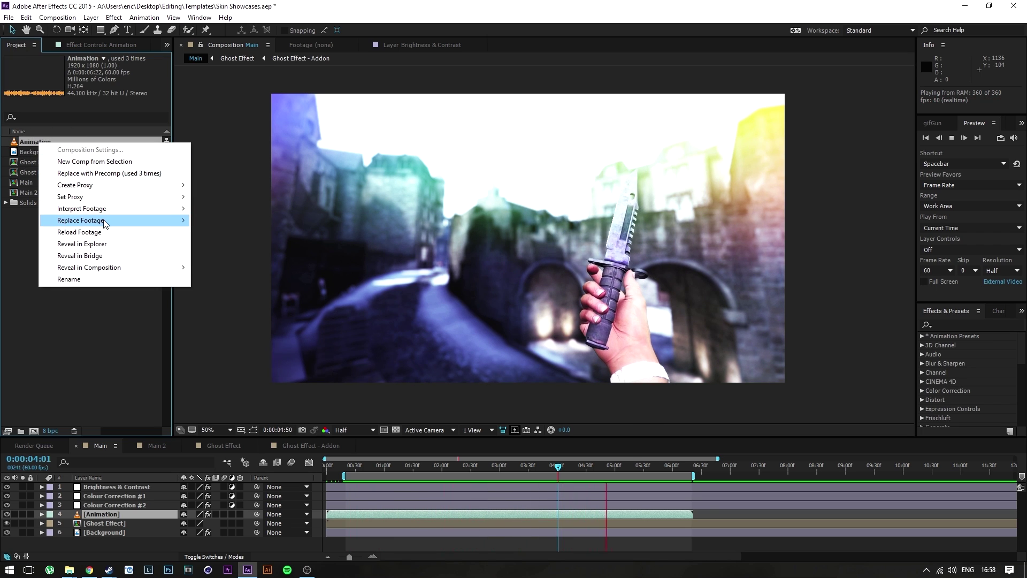
{"action": "left_click", "coordinate": [24, 142]}
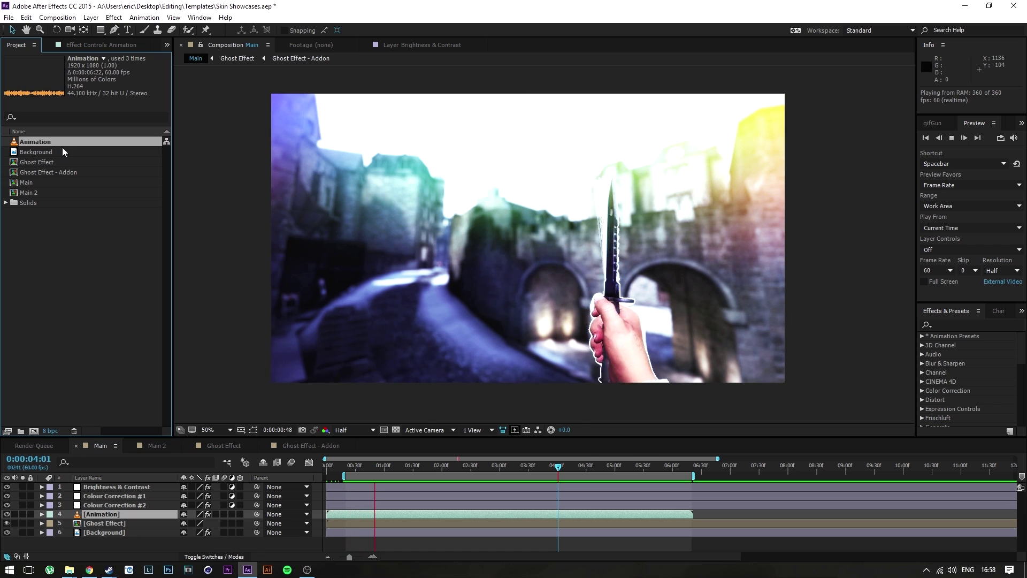
{"action": "right_click", "coordinate": [47, 145]}
{"action": "mouse_move", "coordinate": [118, 216]}
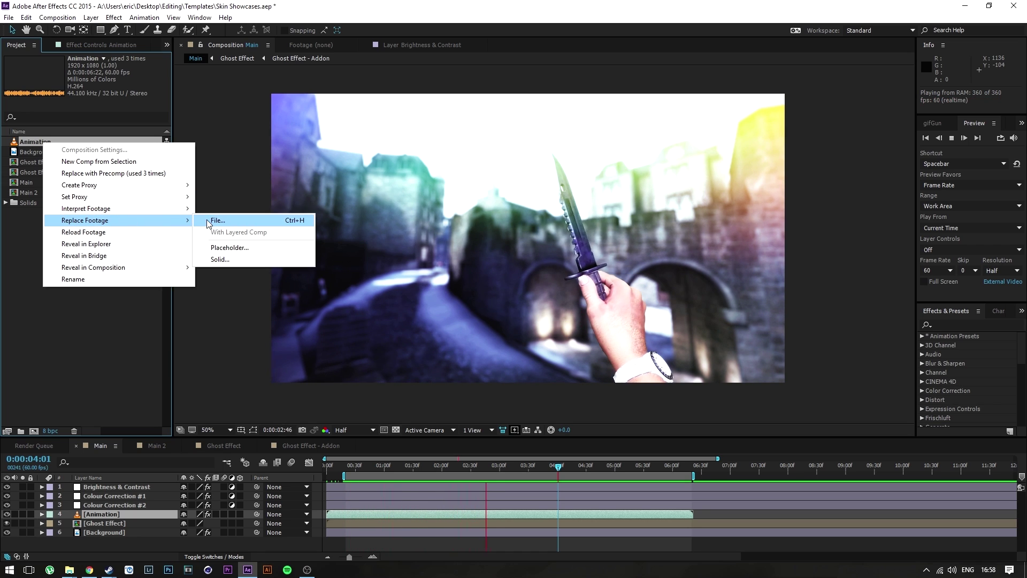
{"action": "left_click", "coordinate": [279, 218]}
{"action": "left_click", "coordinate": [51, 239]}
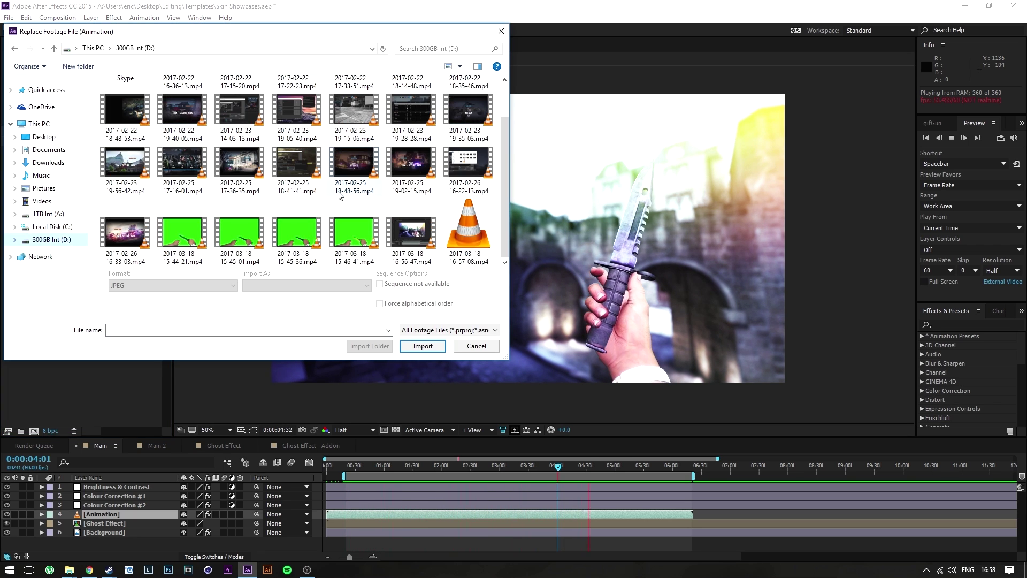
{"action": "key", "text": "Escape"}
Step: Check the Background footage's options, then move the playhead to 0:00:00:42
{"action": "left_click", "coordinate": [37, 152]}
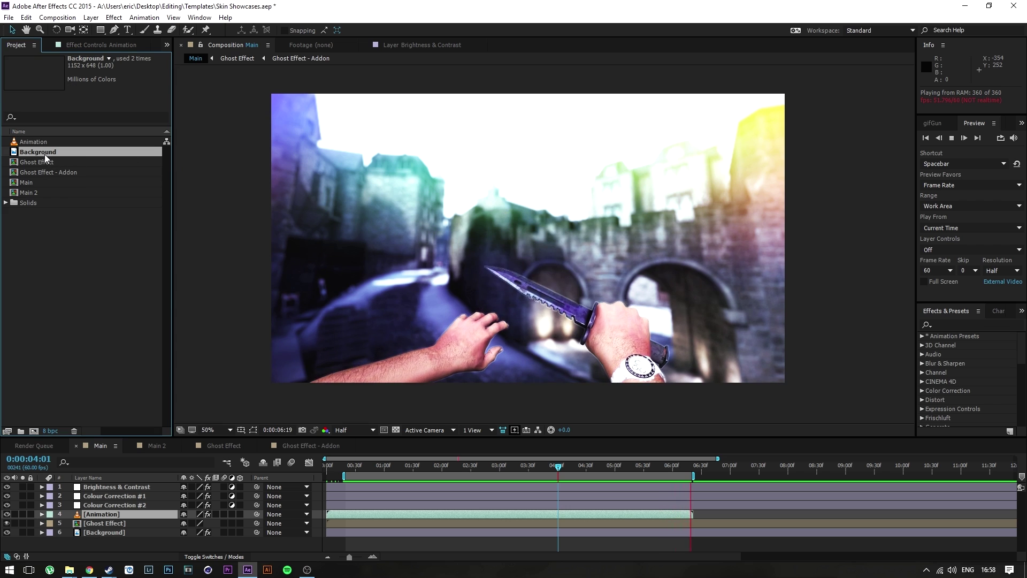
{"action": "right_click", "coordinate": [43, 154]}
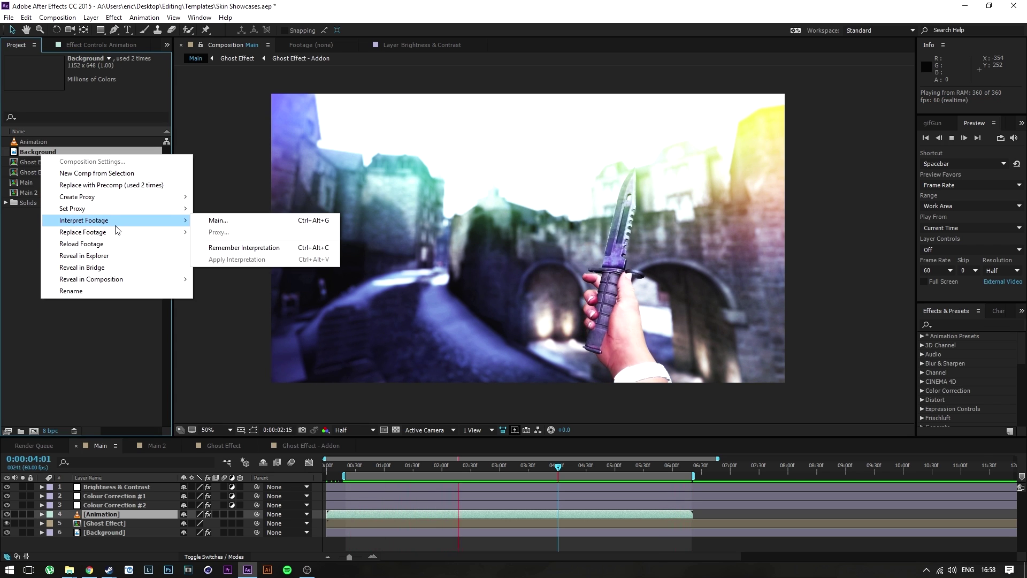
{"action": "left_click", "coordinate": [103, 532]}
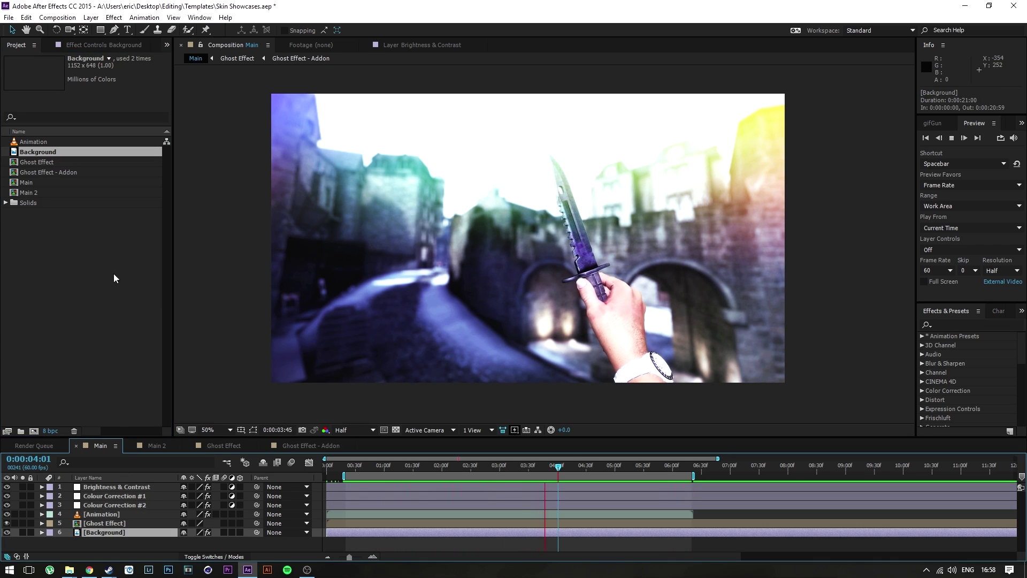
{"action": "left_click", "coordinate": [85, 46]}
{"action": "left_click", "coordinate": [4, 45]}
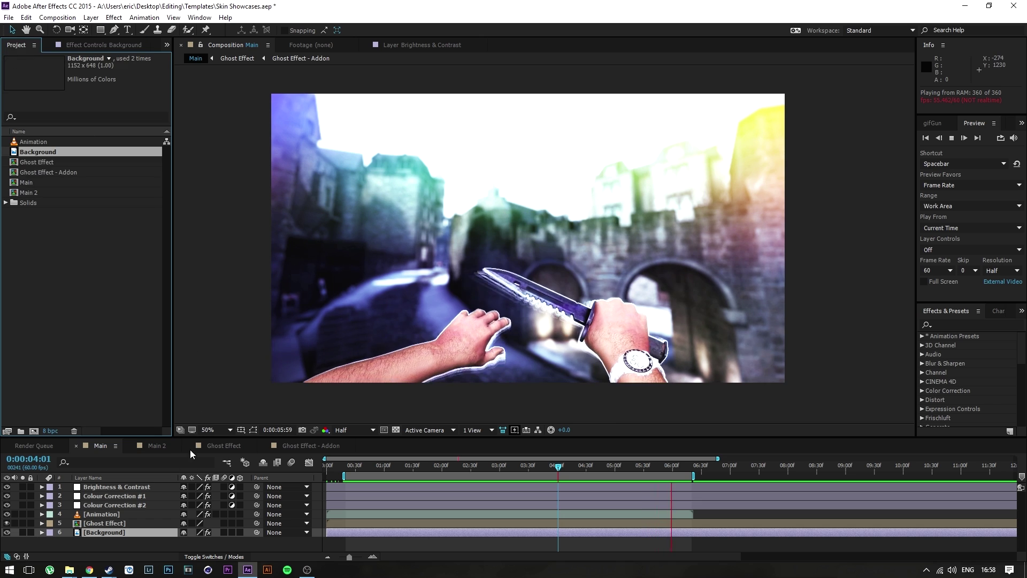
{"action": "left_click", "coordinate": [367, 464]}
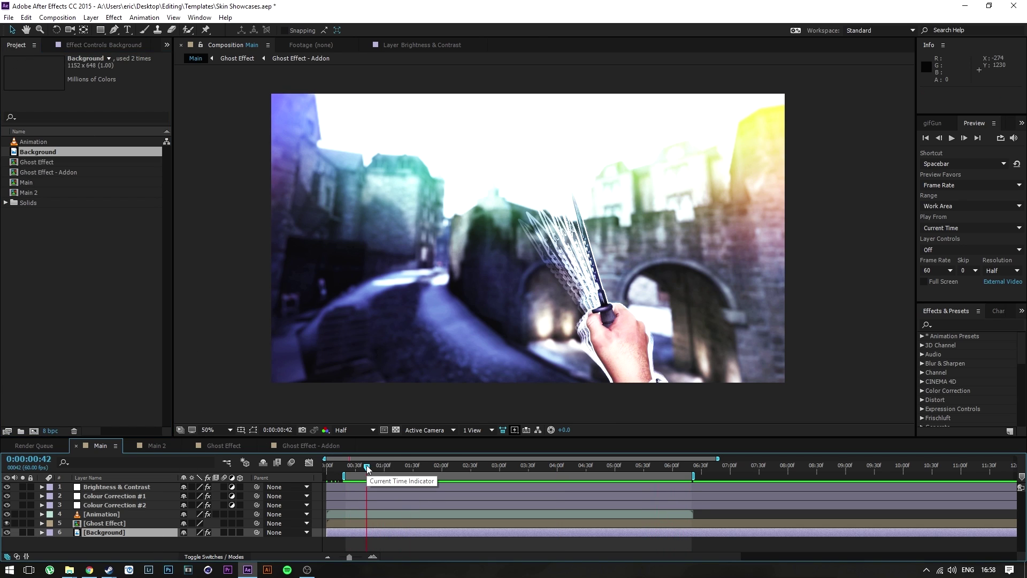
{"action": "left_click", "coordinate": [28, 144]}
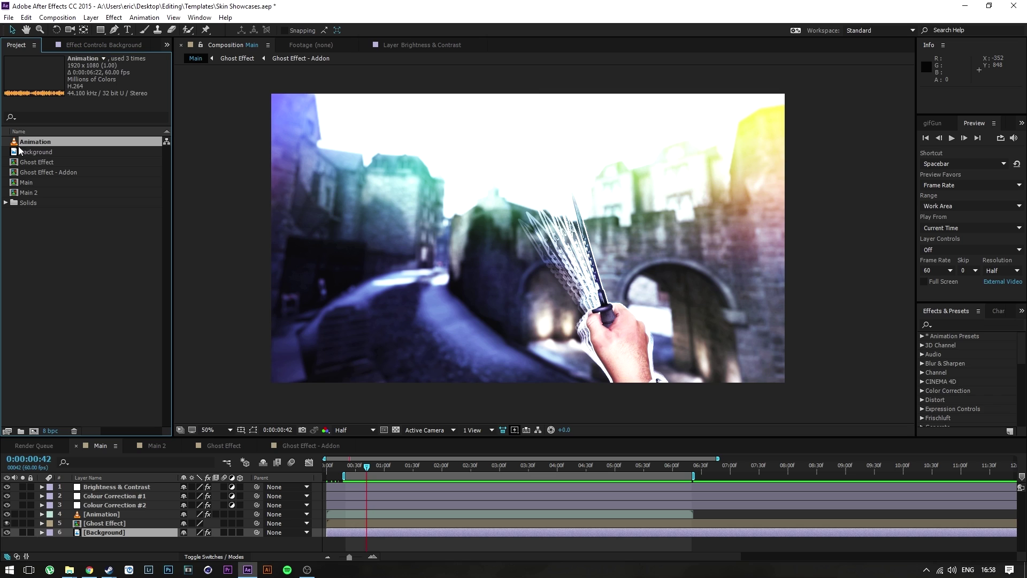
{"action": "left_click", "coordinate": [105, 513]}
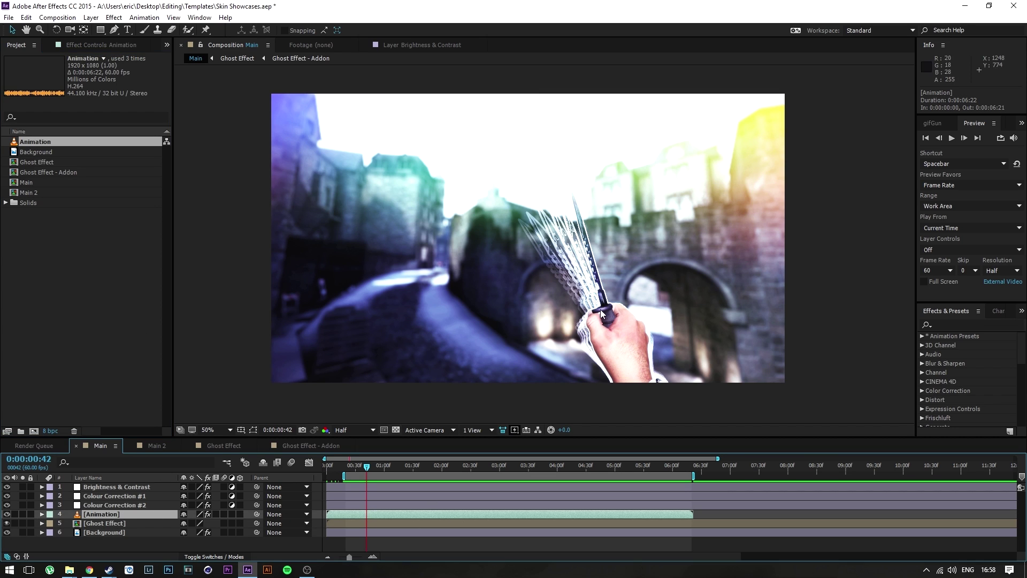
{"action": "left_click", "coordinate": [7, 514]}
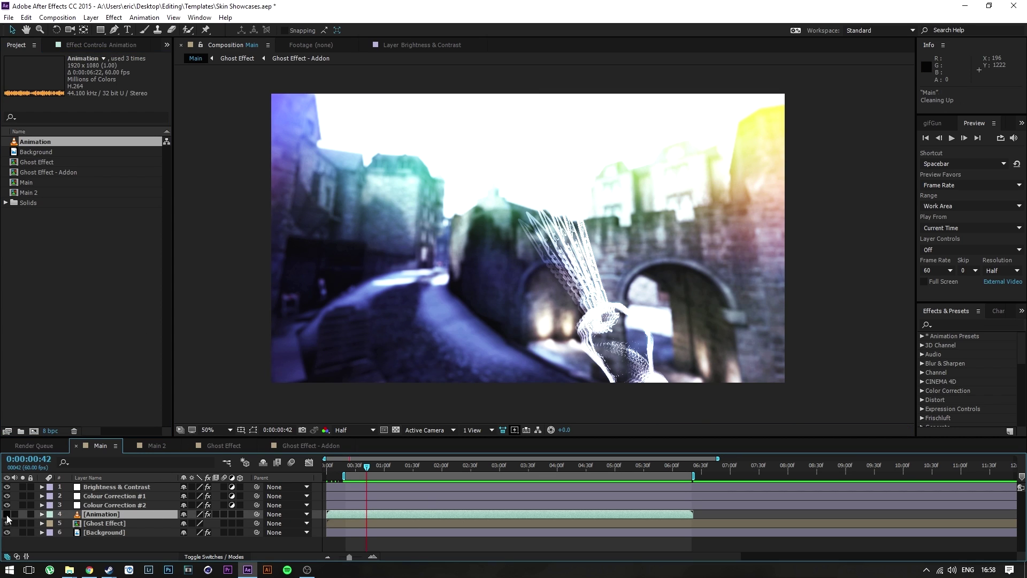
{"action": "left_click_drag", "start_coordinate": [428, 466], "coordinate": [356, 466]}
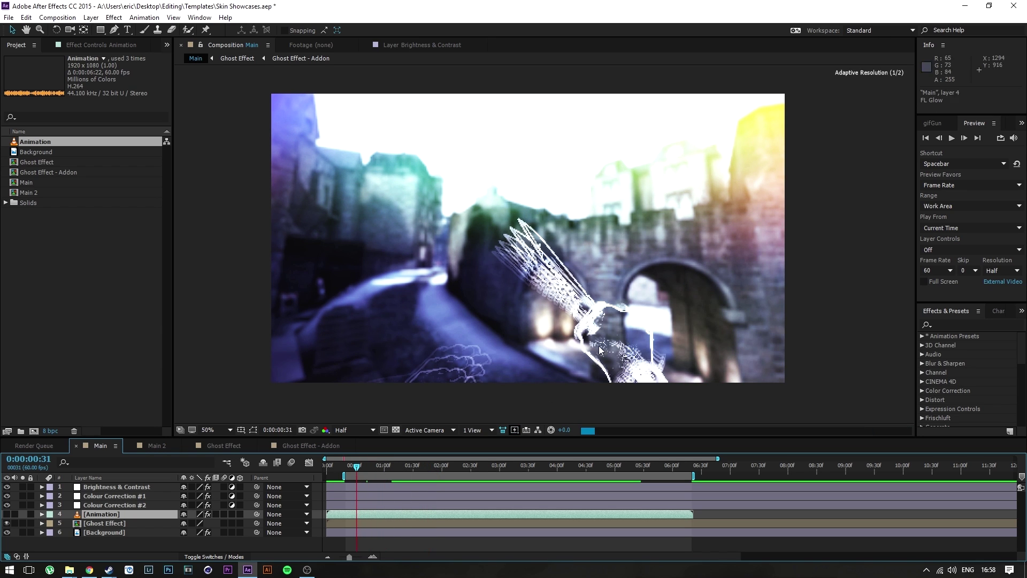
{"action": "left_click", "coordinate": [7, 514]}
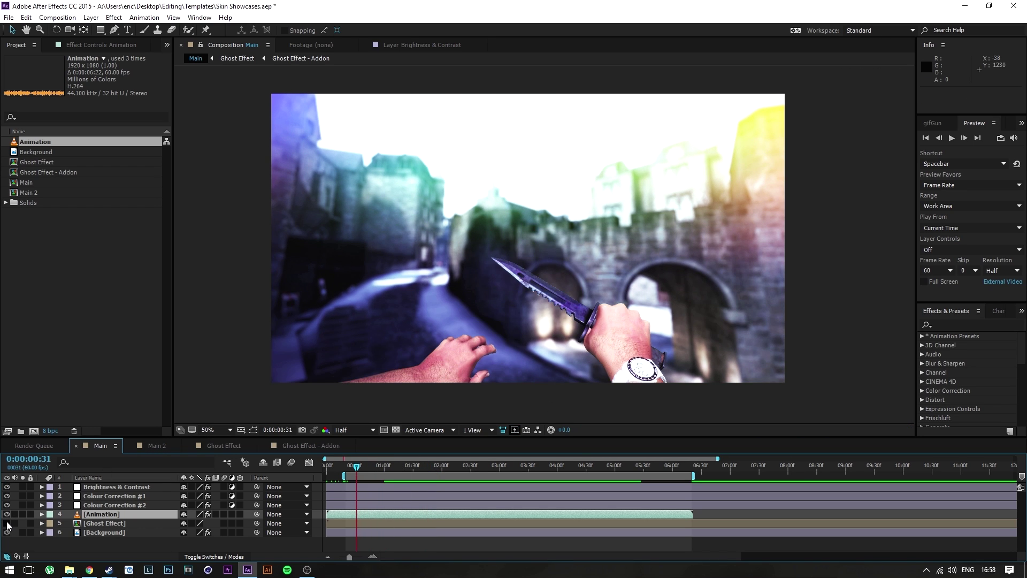
{"action": "left_click", "coordinate": [119, 524]}
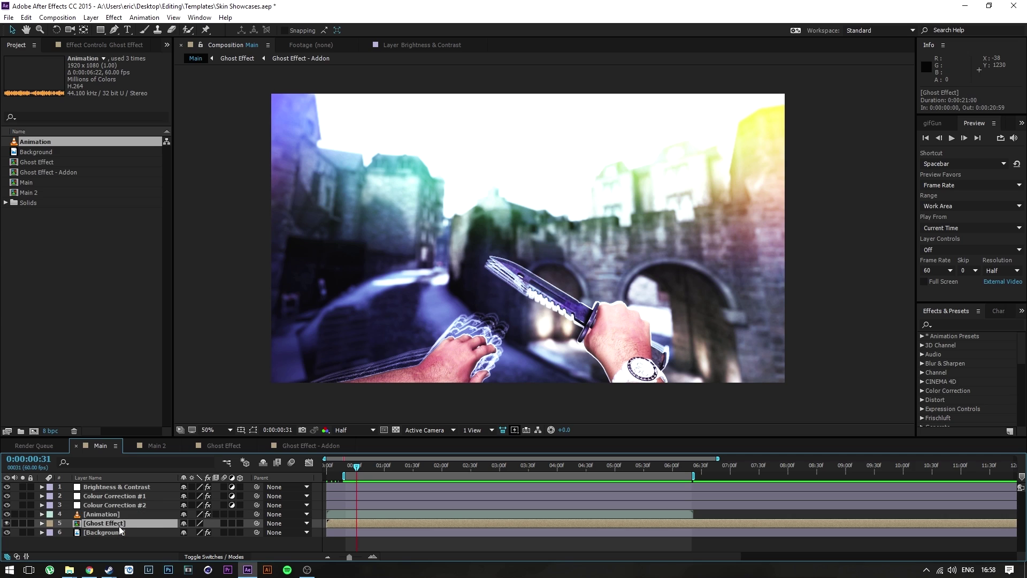
{"action": "left_click", "coordinate": [42, 523]}
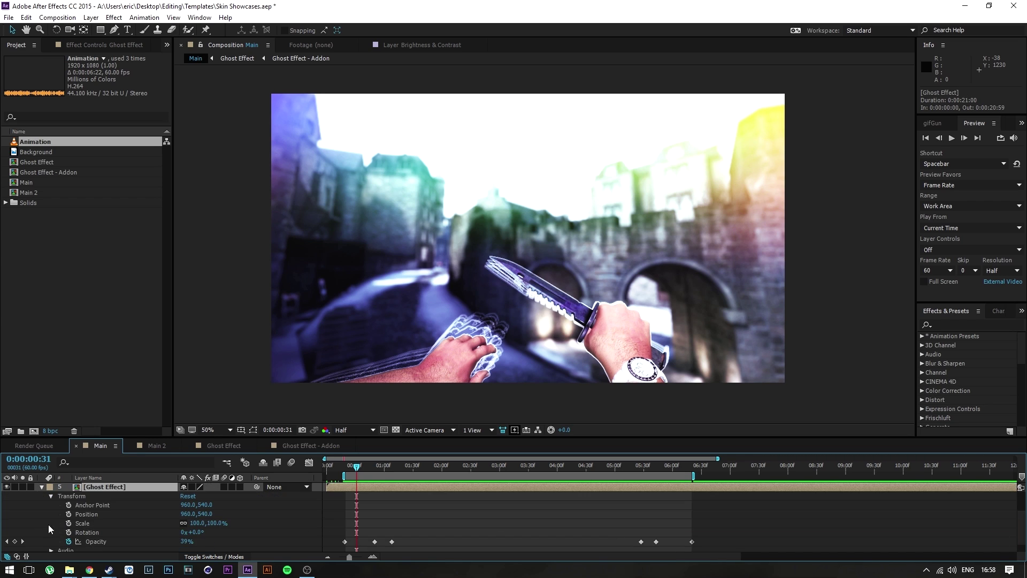
{"action": "scroll", "coordinate": [413, 528], "scroll_direction": "down", "scroll_amount": 1}
{"action": "left_click_drag", "start_coordinate": [414, 528], "coordinate": [329, 537]}
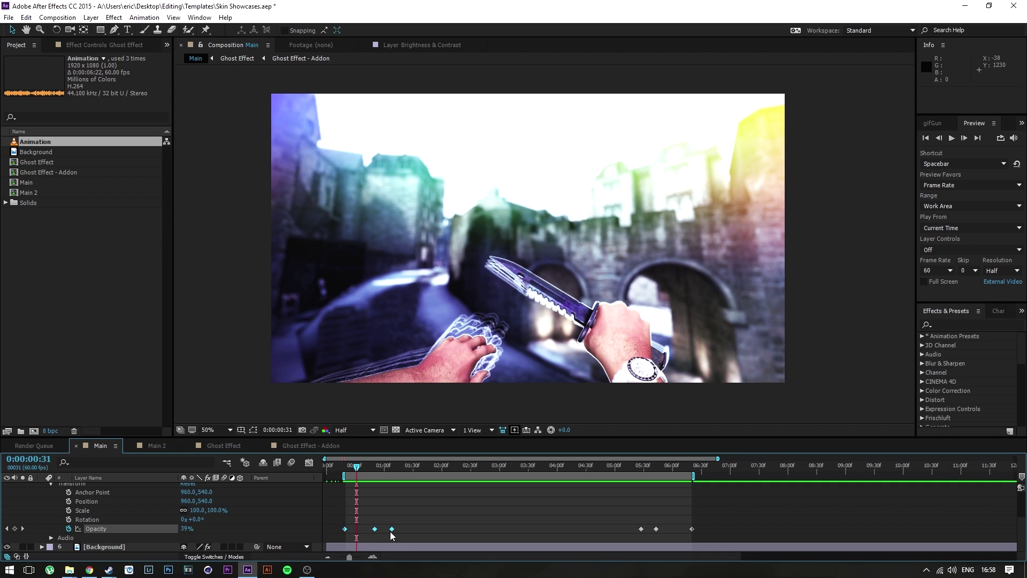
{"action": "scroll", "coordinate": [143, 538], "scroll_direction": "up", "scroll_amount": 3}
{"action": "left_click", "coordinate": [41, 523]}
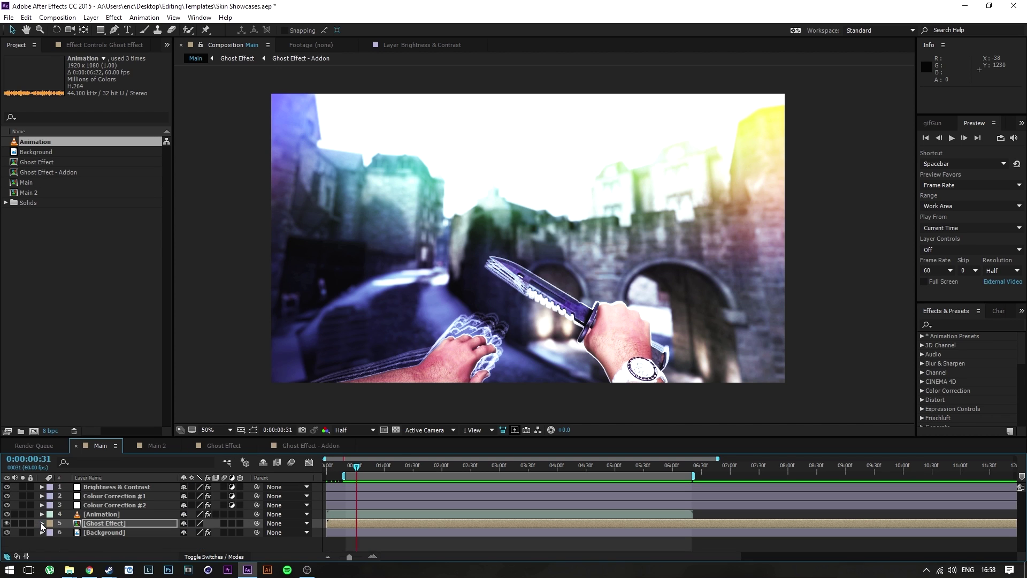
{"action": "left_click_drag", "start_coordinate": [380, 469], "coordinate": [617, 464]}
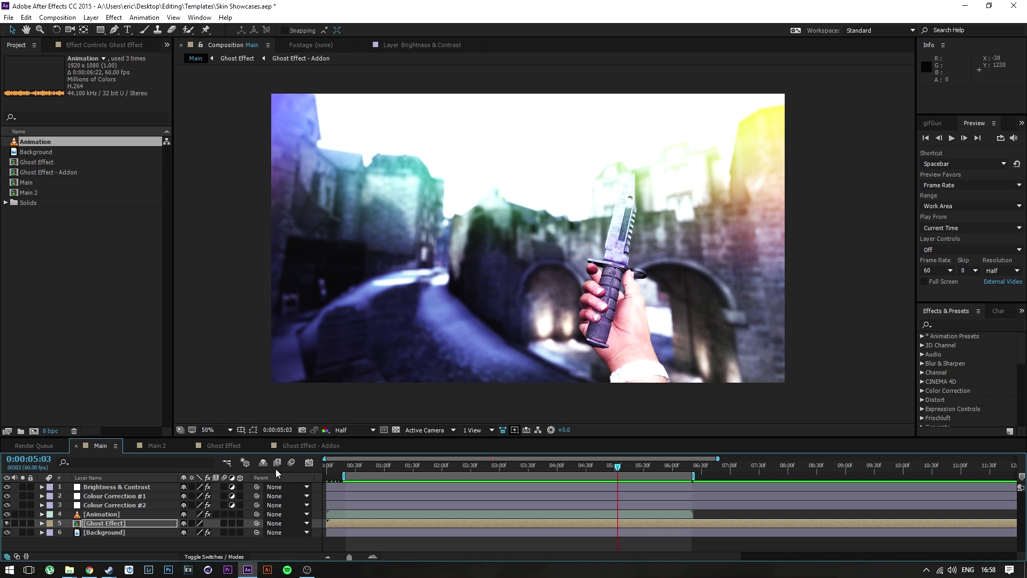
{"action": "left_click", "coordinate": [152, 445]}
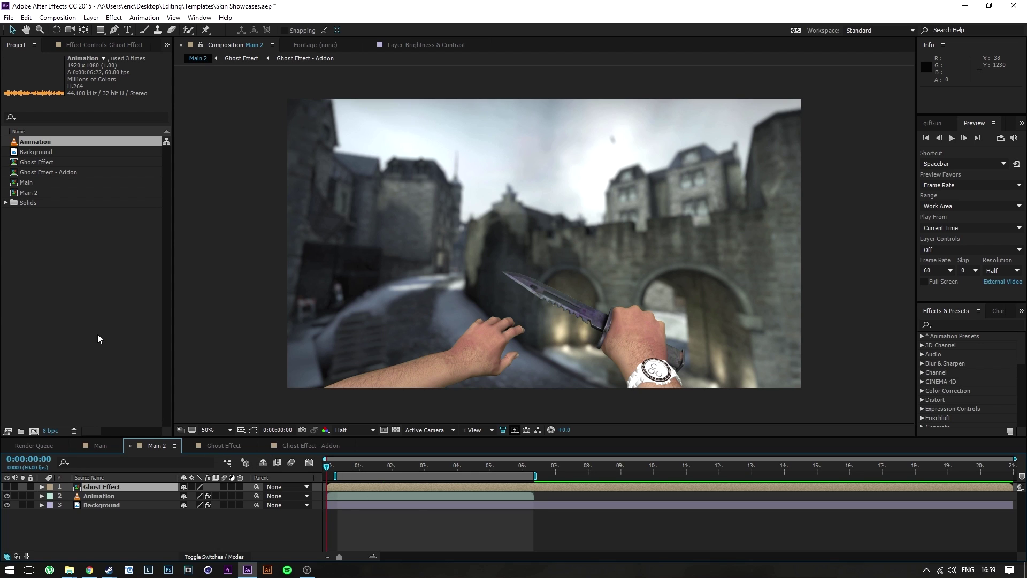
{"action": "left_click", "coordinate": [101, 505]}
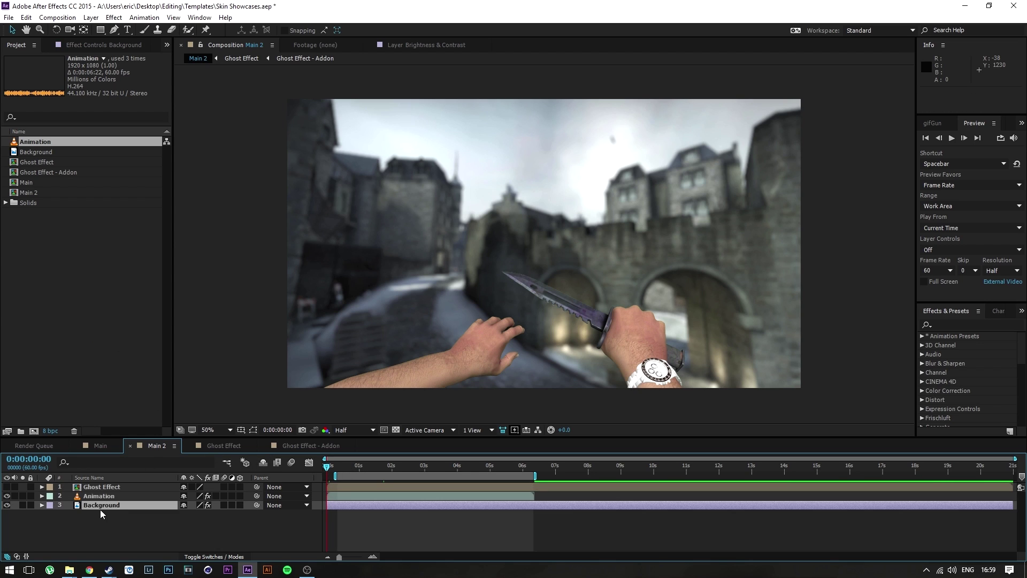
{"action": "left_click", "coordinate": [104, 496]}
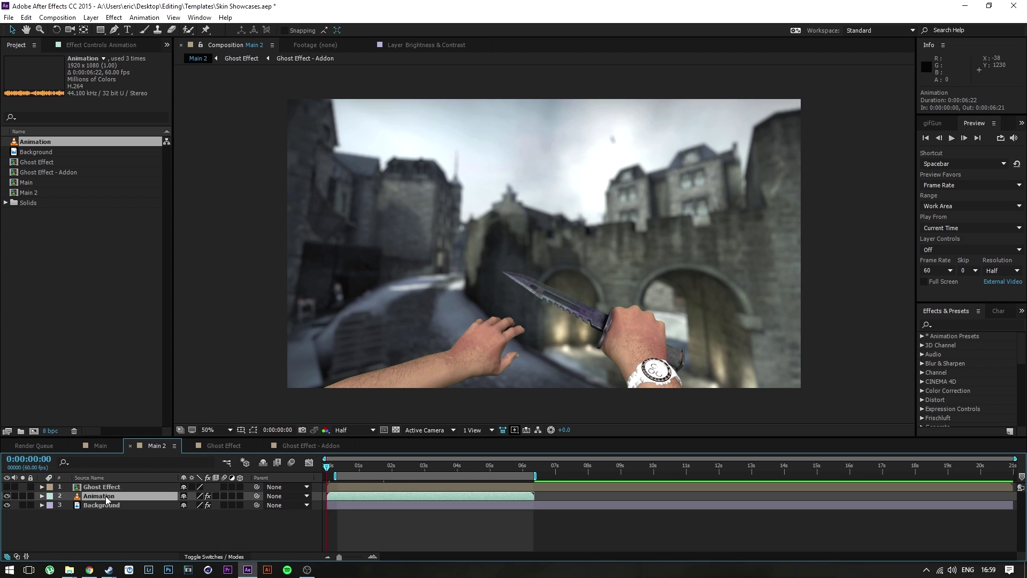
{"action": "left_click", "coordinate": [98, 46]}
{"action": "left_click", "coordinate": [34, 67]}
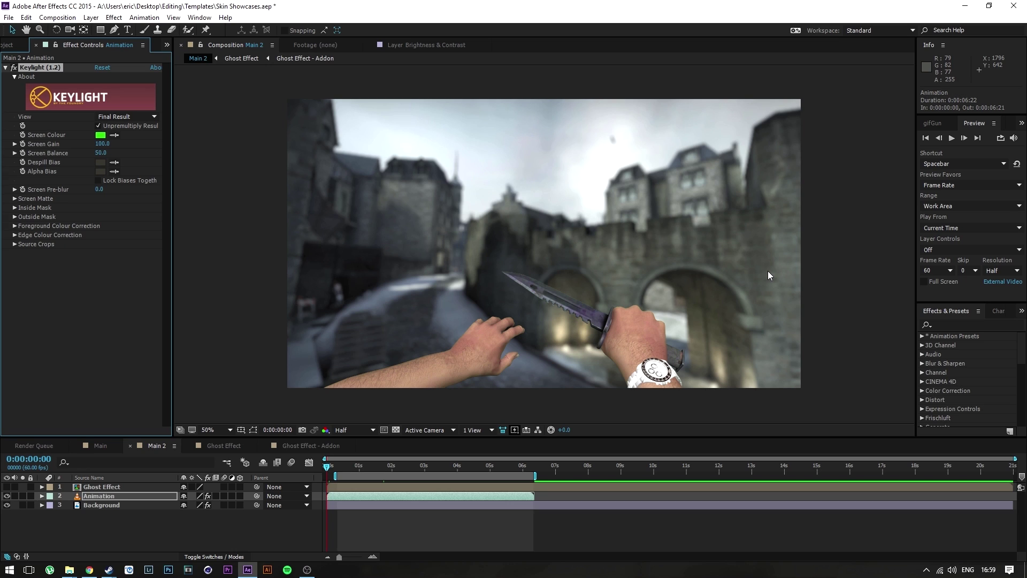
{"action": "left_click", "coordinate": [374, 468]}
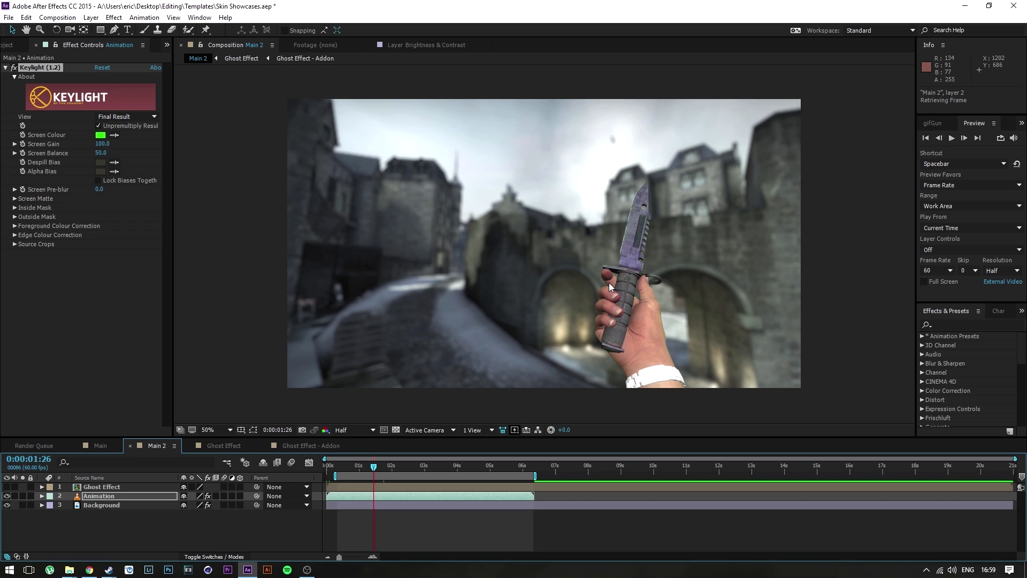
{"action": "left_click", "coordinate": [41, 69]}
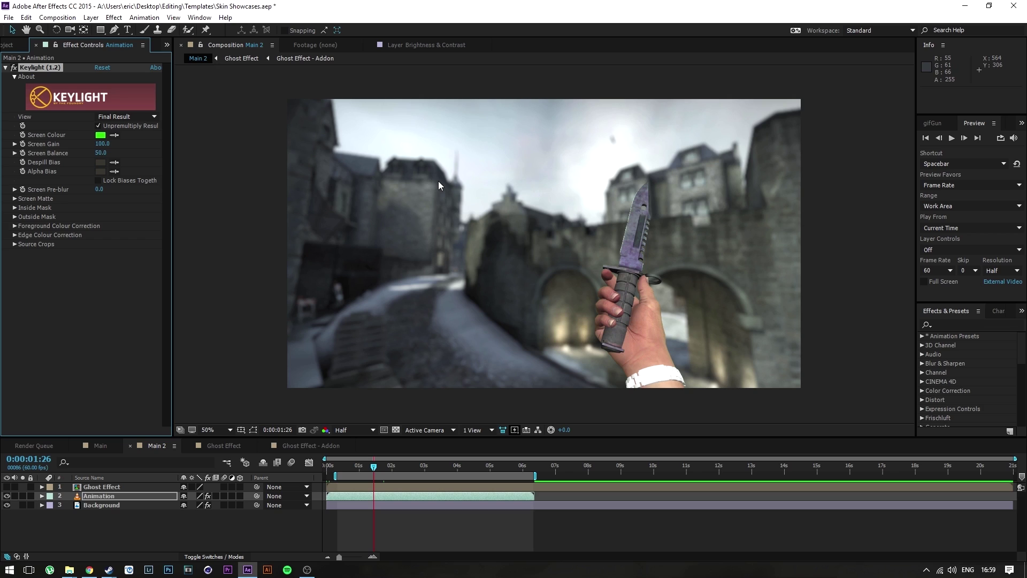
{"action": "left_click", "coordinate": [112, 495]}
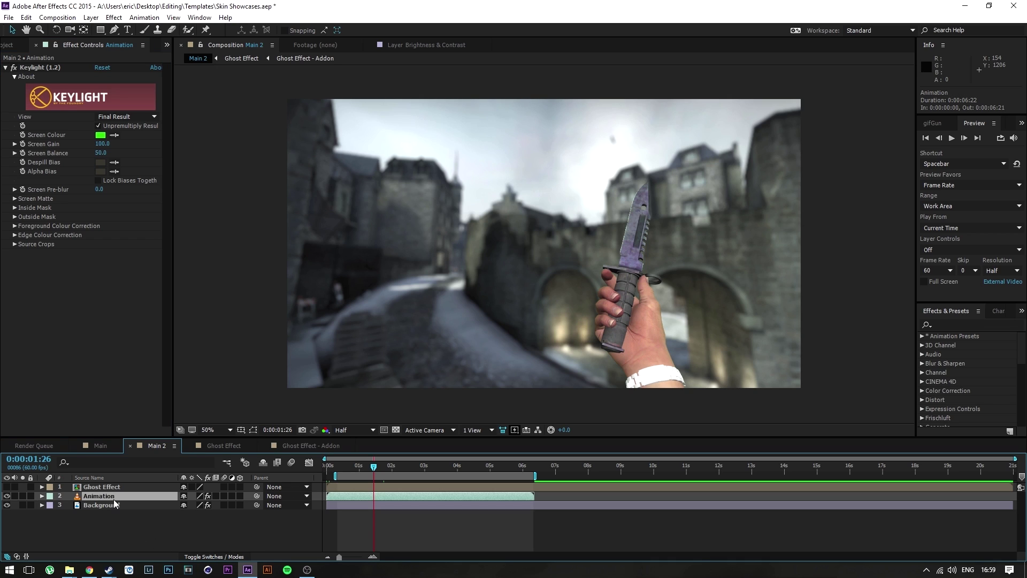
Step: Duplicate the Animation layer, pre-compose the upper copy as Animation Comp 1, and open it
{"action": "key", "text": "ctrl+d"}
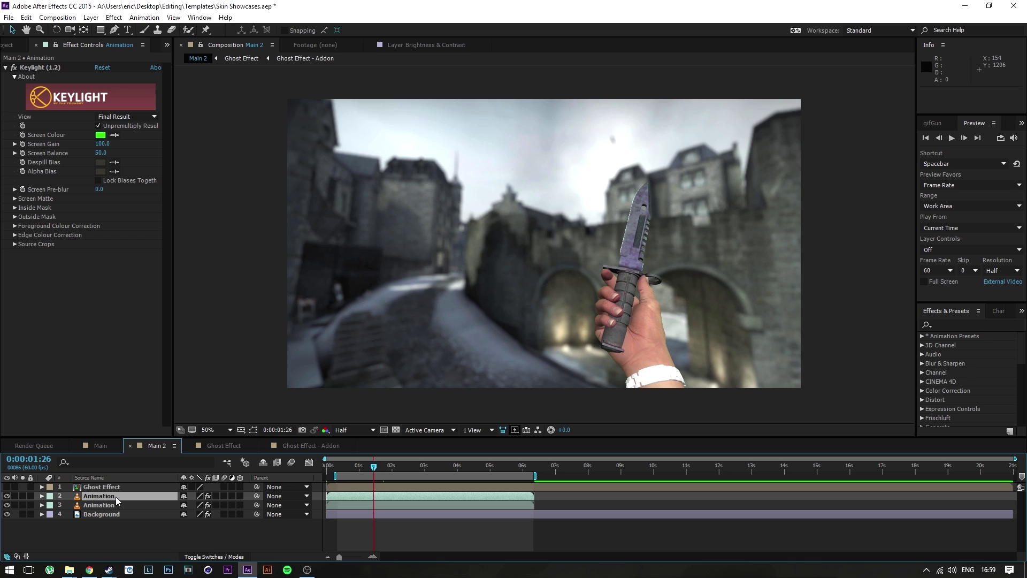
{"action": "left_click", "coordinate": [95, 505]}
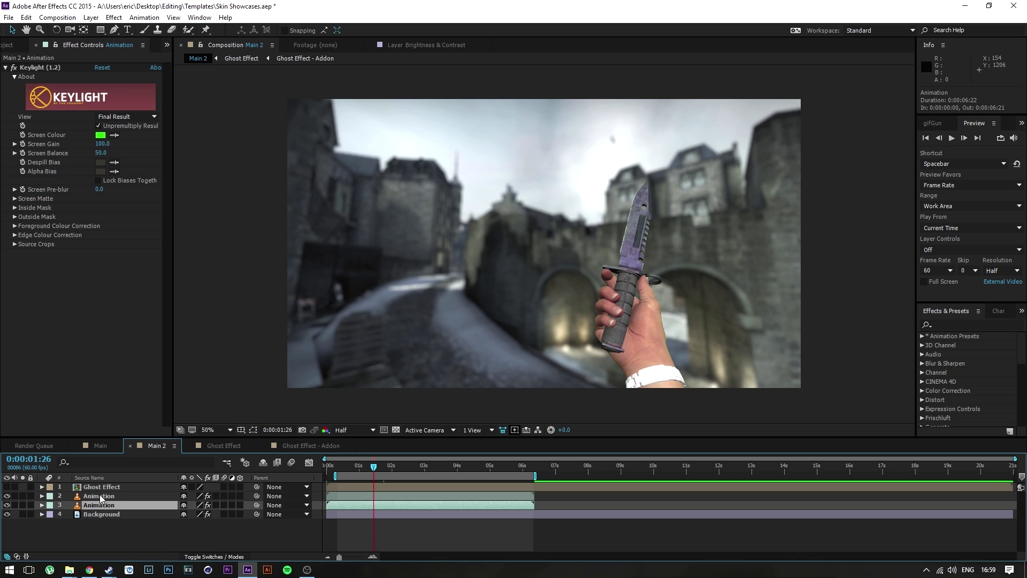
{"action": "left_click", "coordinate": [98, 493]}
{"action": "right_click", "coordinate": [98, 494]}
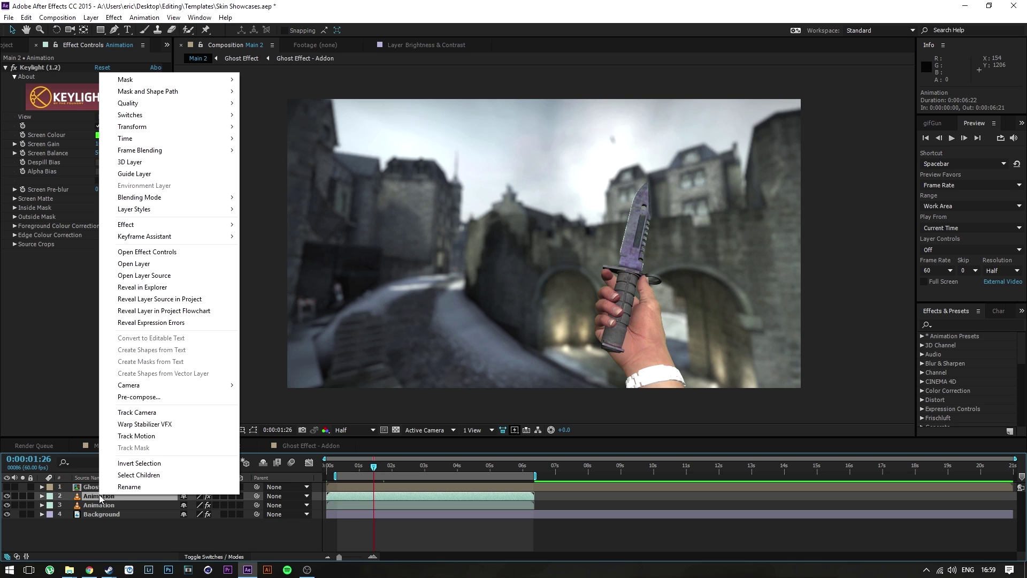
{"action": "left_click", "coordinate": [169, 399]}
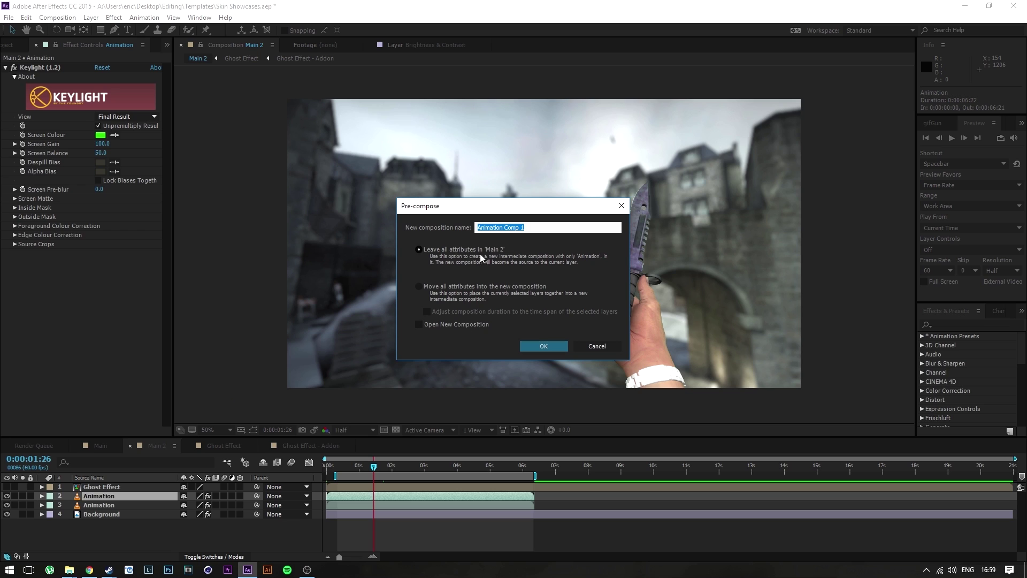
{"action": "left_click", "coordinate": [537, 346]}
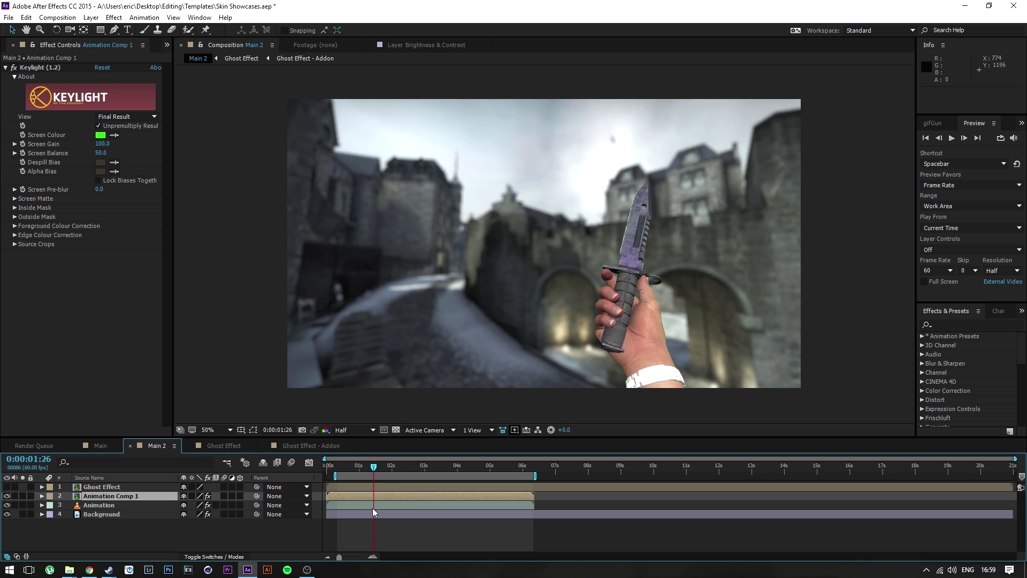
{"action": "double_click", "coordinate": [108, 495]}
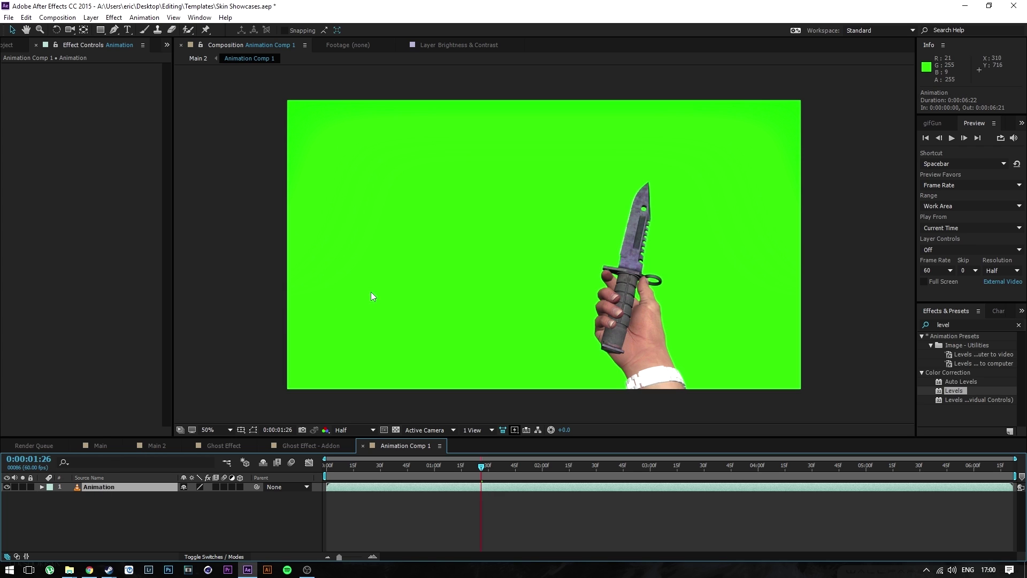
Step: Apply Find Edges to the Animation layer with Invert ticked, making knife outlines on black
{"action": "key", "text": "ctrl+space"}
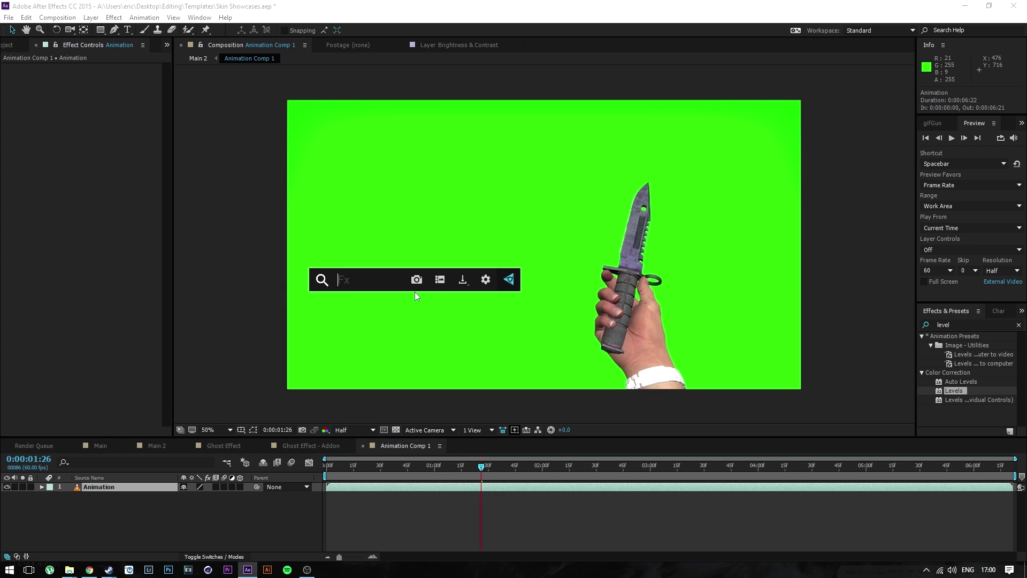
{"action": "type", "text": "find"}
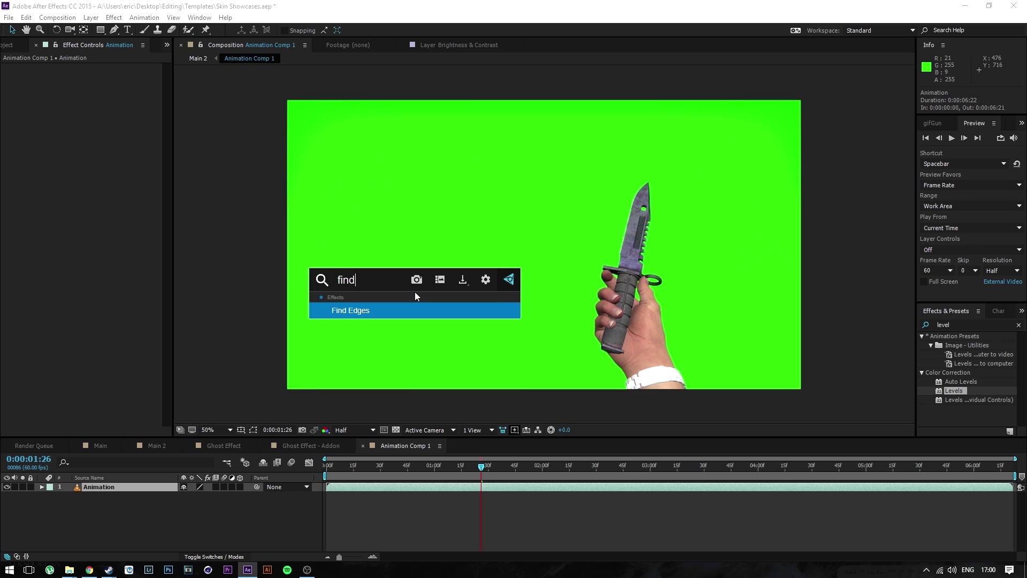
{"action": "left_click", "coordinate": [384, 314]}
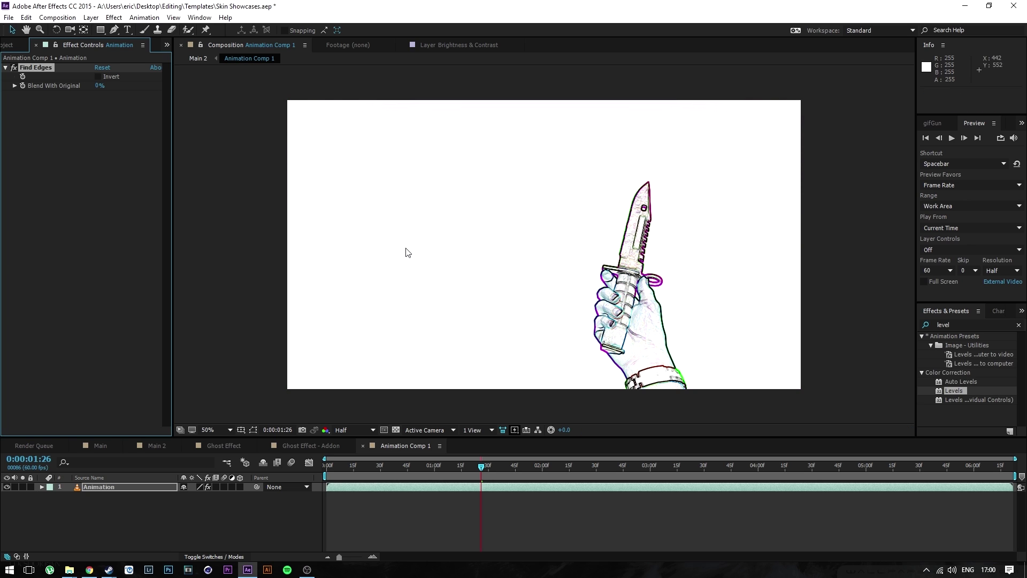
{"action": "left_click", "coordinate": [113, 486]}
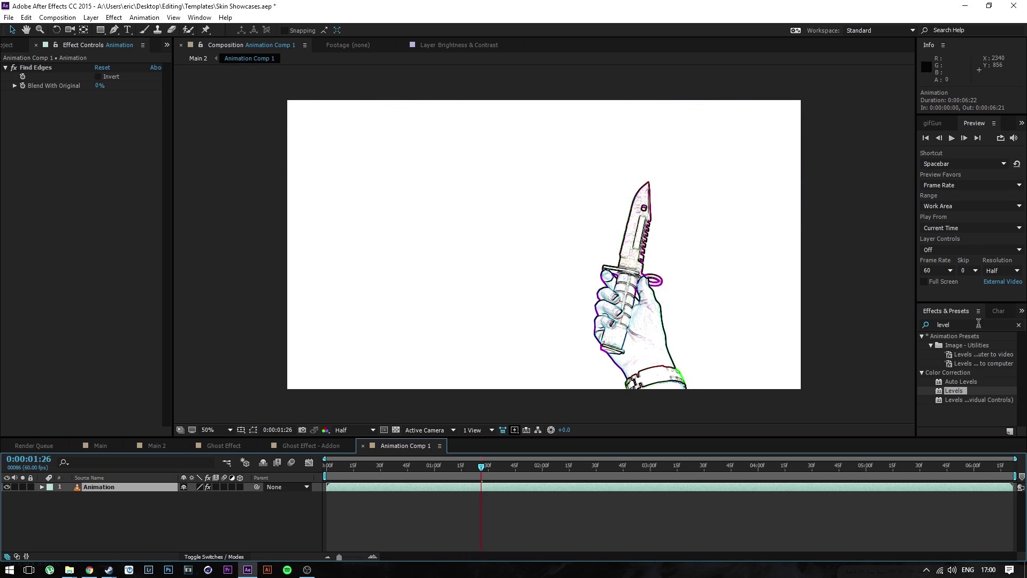
{"action": "left_click", "coordinate": [938, 323]}
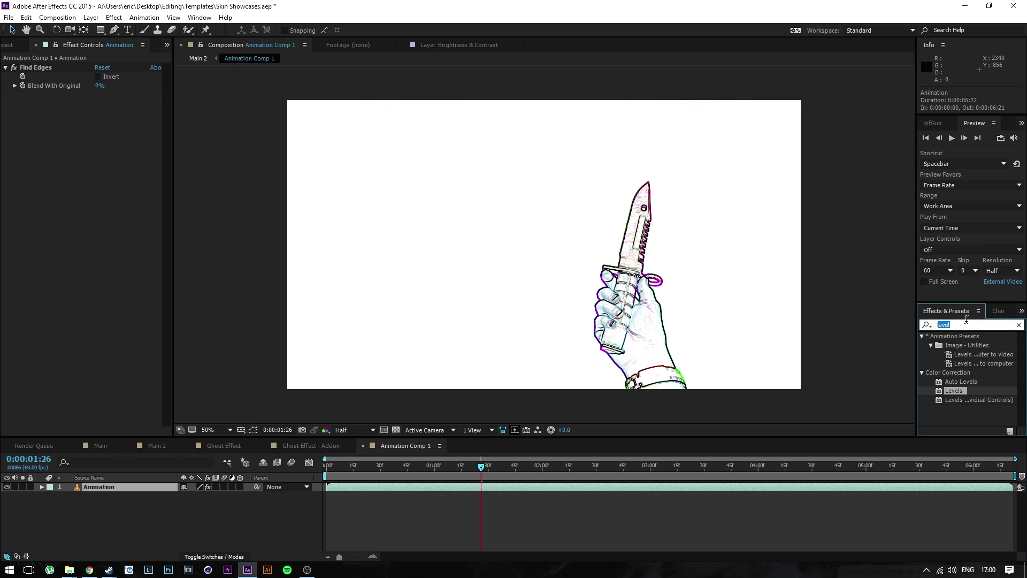
{"action": "type", "text": "find edges"}
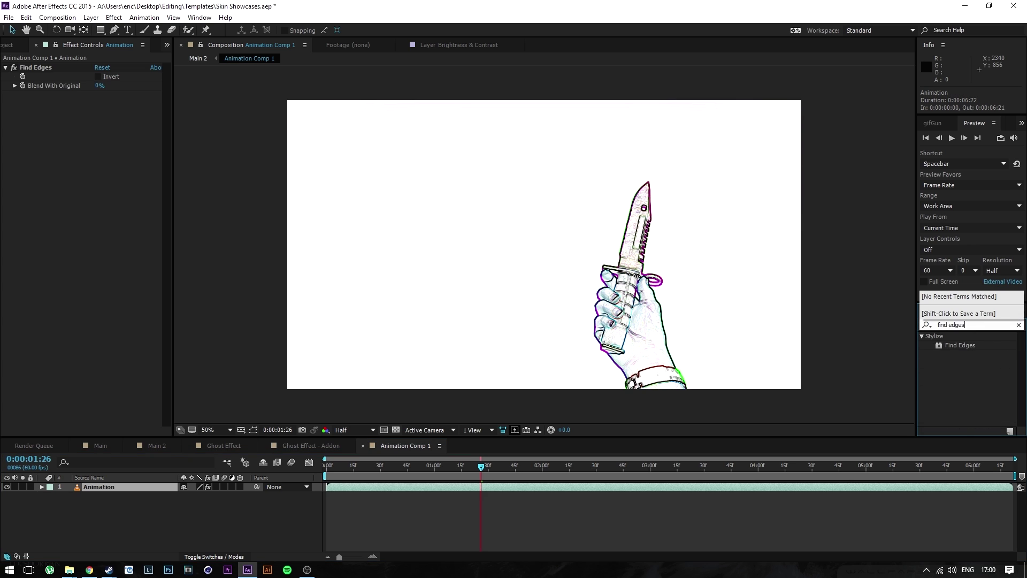
{"action": "left_click_drag", "start_coordinate": [960, 345], "coordinate": [88, 488]}
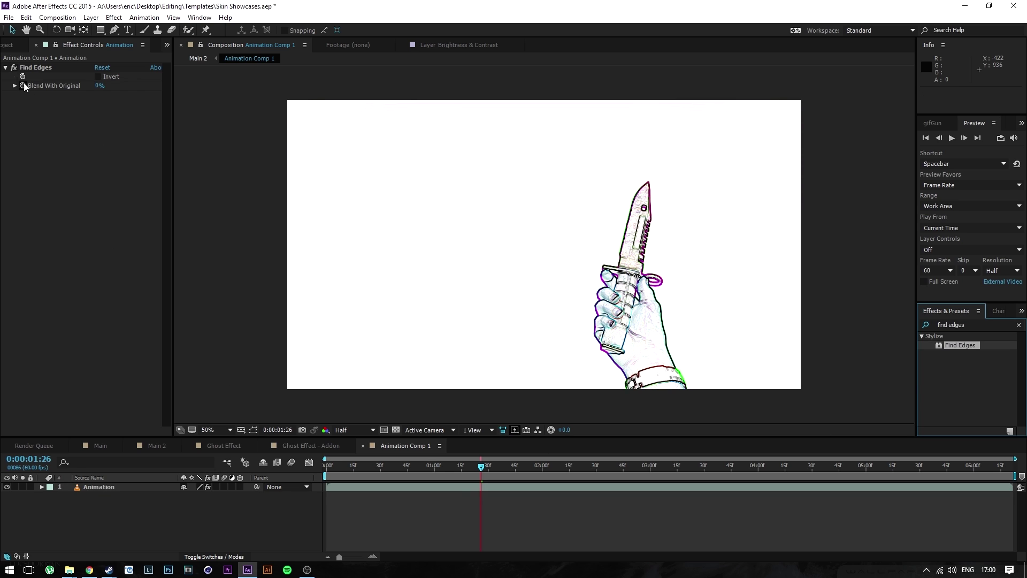
{"action": "left_click", "coordinate": [38, 68]}
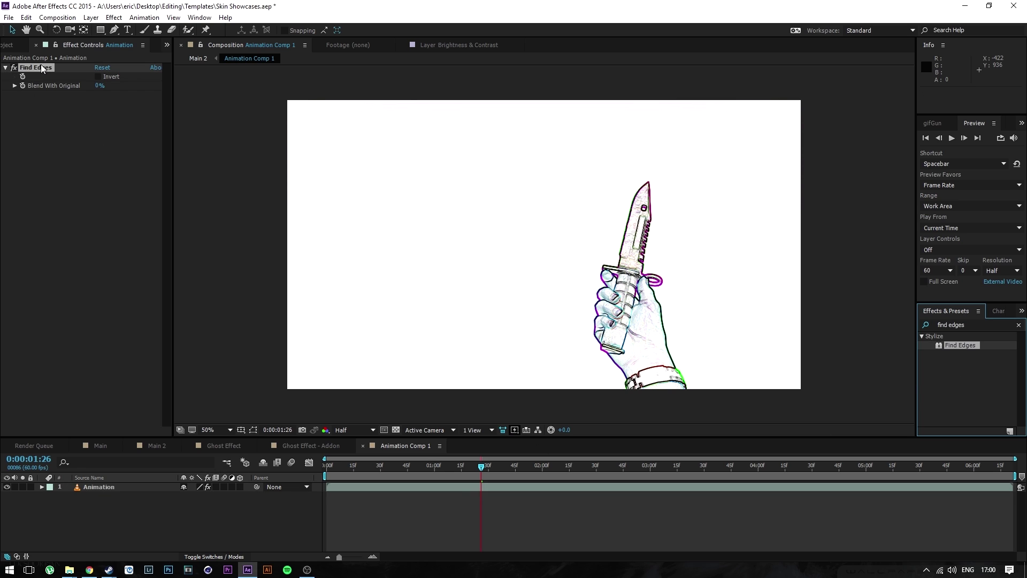
{"action": "left_click", "coordinate": [98, 77]}
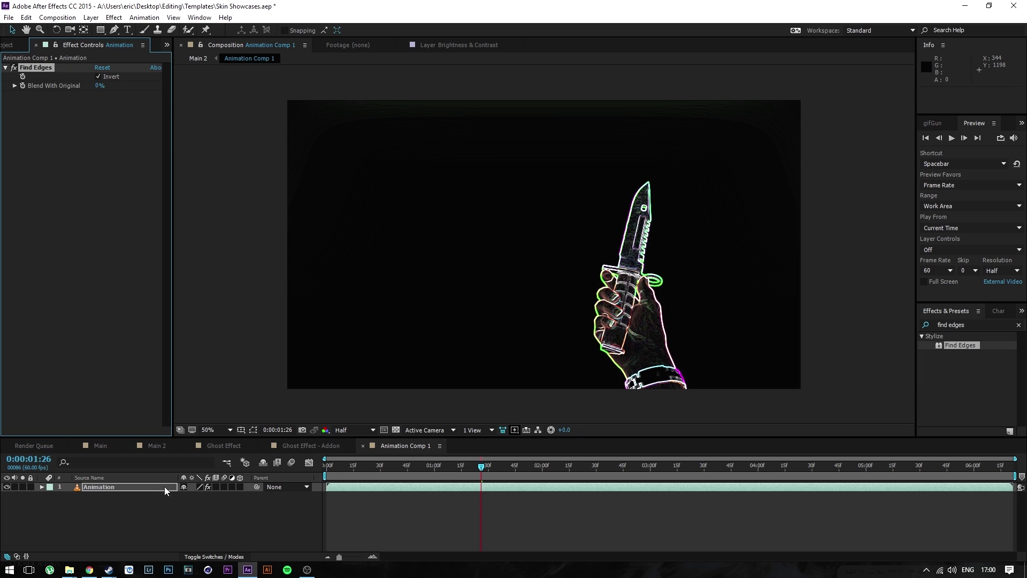
{"action": "left_click", "coordinate": [136, 486]}
Step: Add a Tint effect to the Animation layer
{"action": "key", "text": "ctrl+space"}
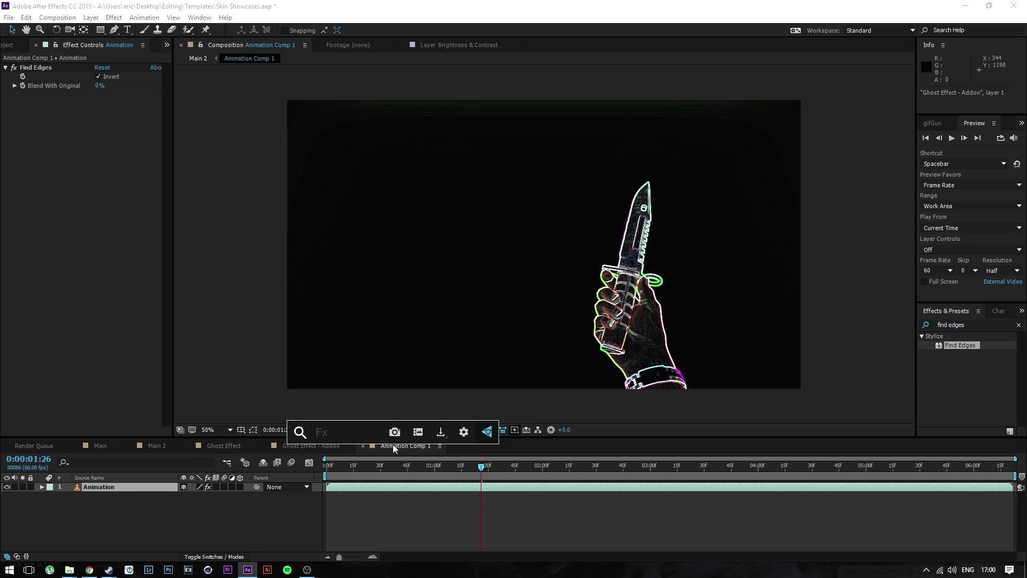
{"action": "type", "text": "tint"}
{"action": "key", "text": "Return"}
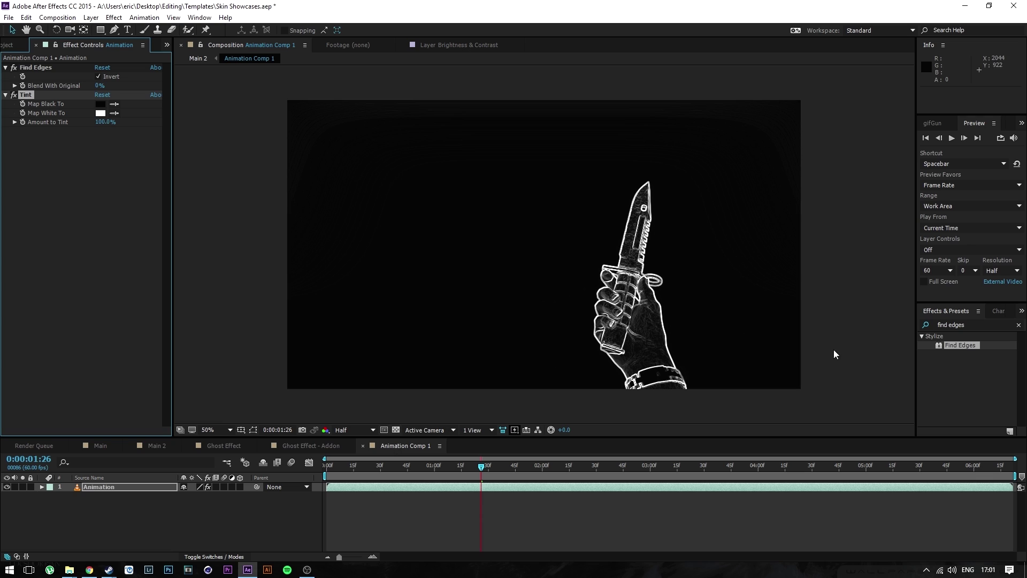
{"action": "left_click", "coordinate": [988, 325]}
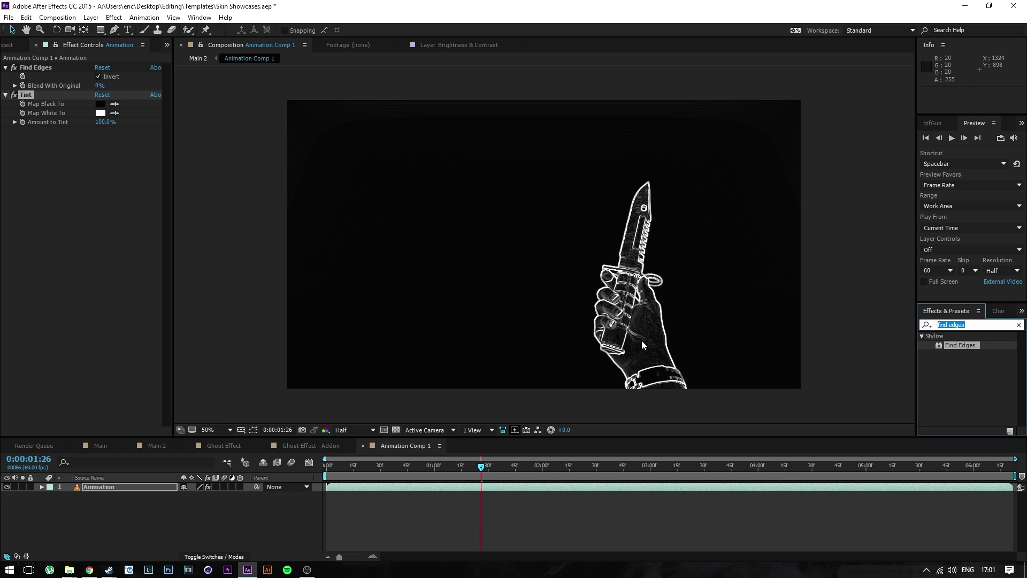
{"action": "left_click", "coordinate": [651, 414]}
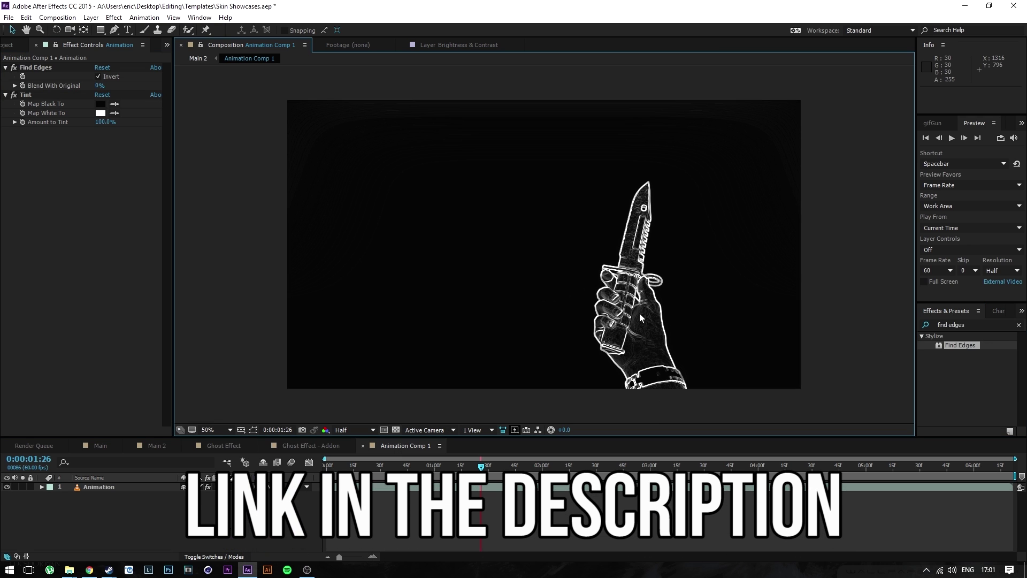
{"action": "key", "text": "ctrl+space"}
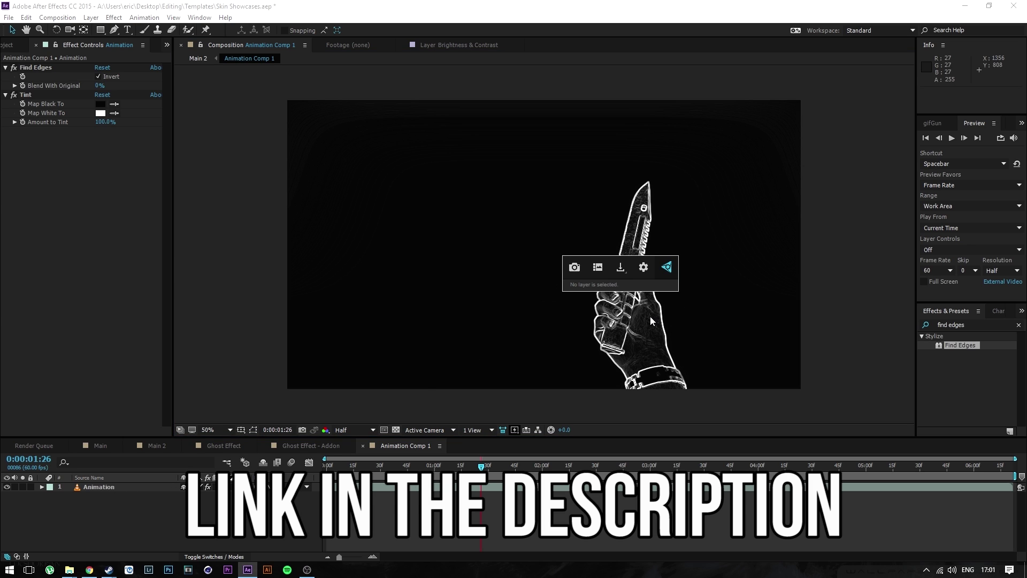
{"action": "left_click", "coordinate": [266, 264]}
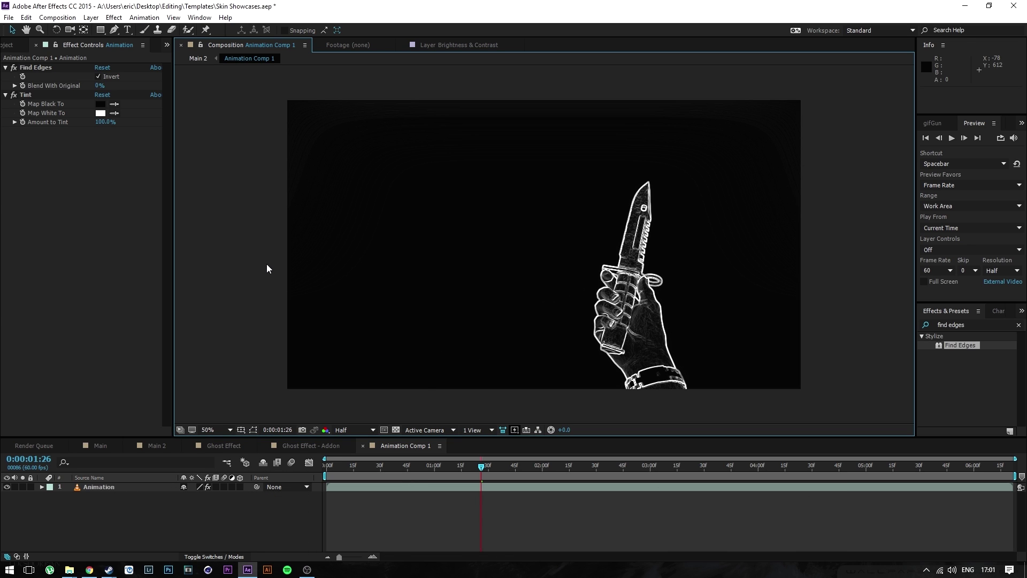
{"action": "left_click", "coordinate": [94, 486]}
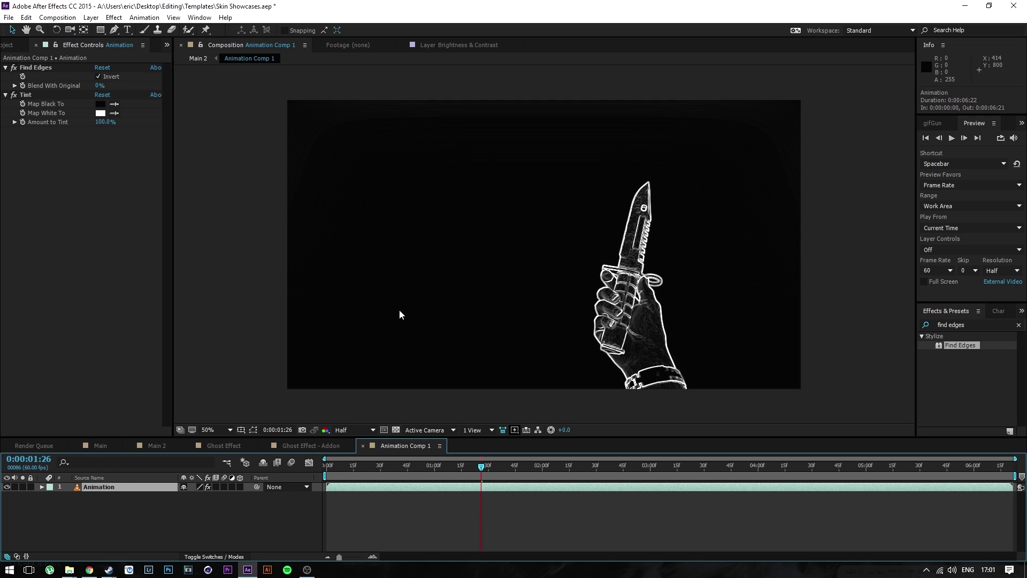
Step: Add Levels with Input Black at 51 to thin the outlines, then return to Main 2
{"action": "key", "text": "ctrl+space"}
{"action": "type", "text": "level"}
{"action": "key", "text": "Return"}
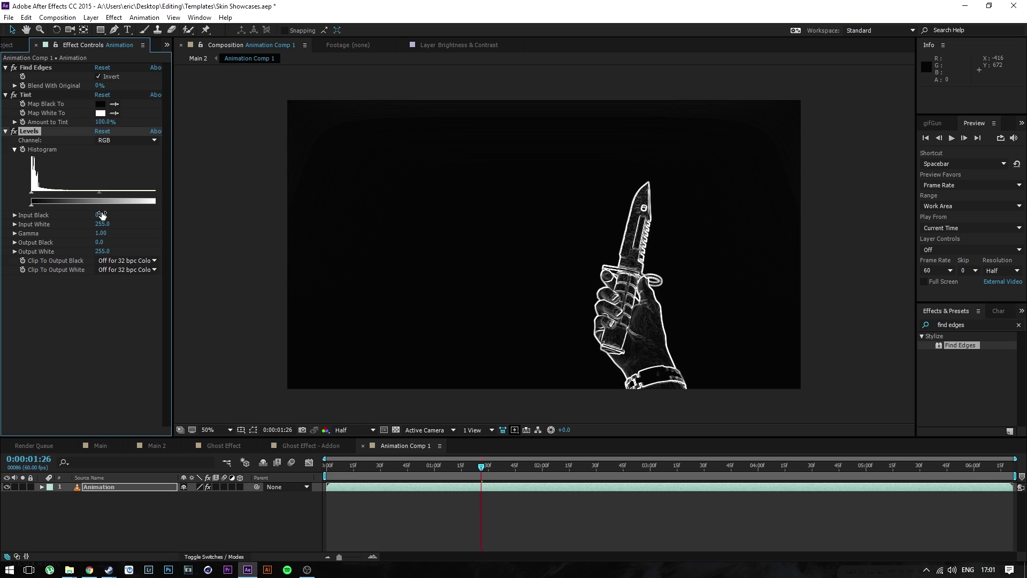
{"action": "left_click_drag", "start_coordinate": [98, 215], "coordinate": [110, 215]}
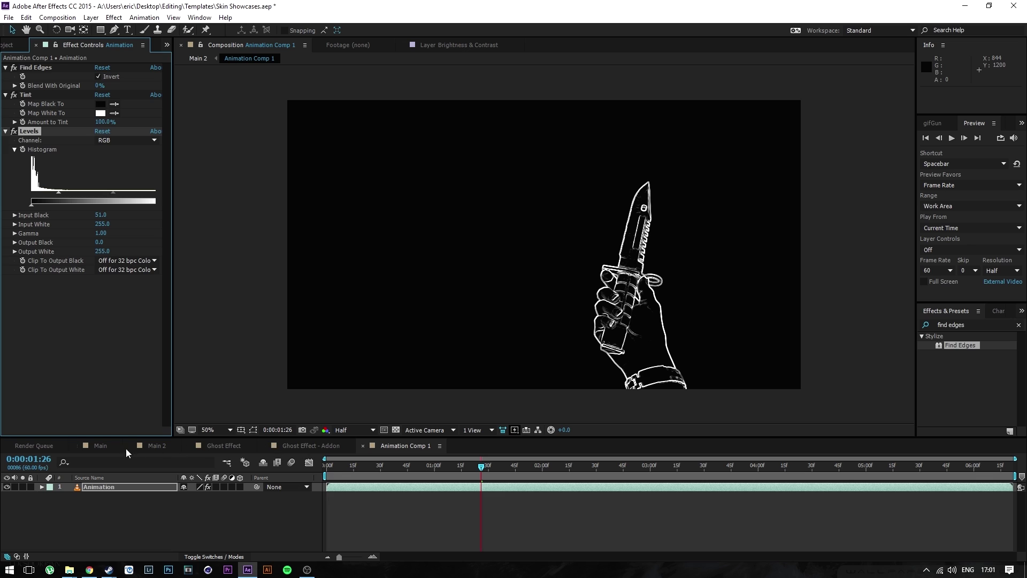
{"action": "left_click", "coordinate": [156, 445]}
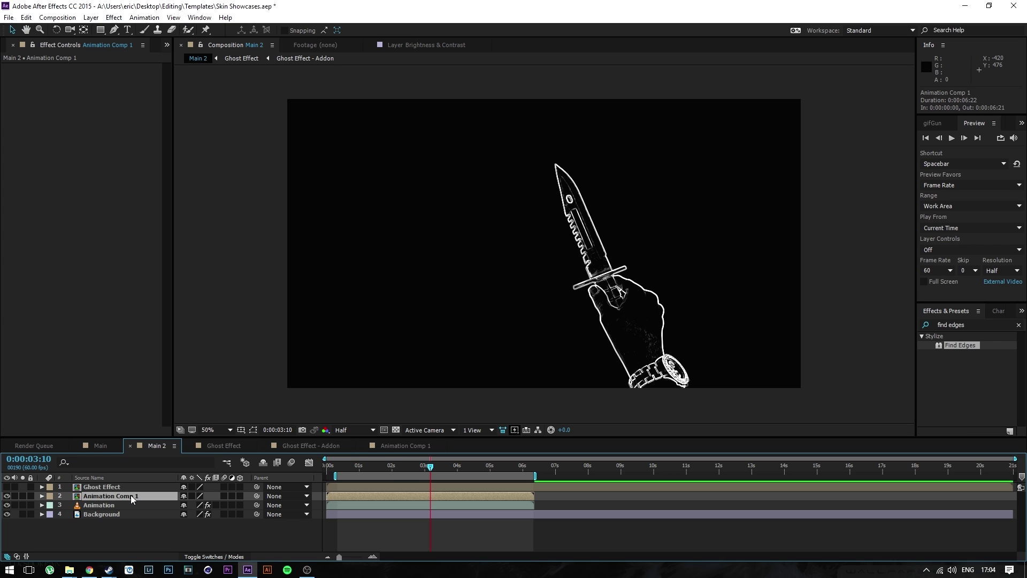
Step: Pre-compose Animation Comp 1 into Animation Comp 2, open it, rewind to frame 0 and mute audio
{"action": "right_click", "coordinate": [131, 495]}
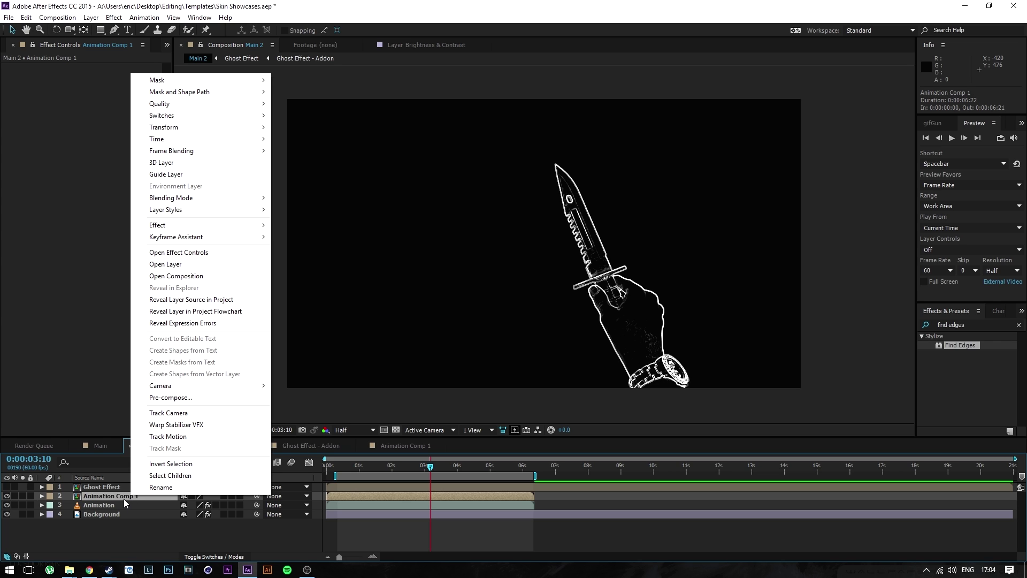
{"action": "left_click", "coordinate": [207, 400]}
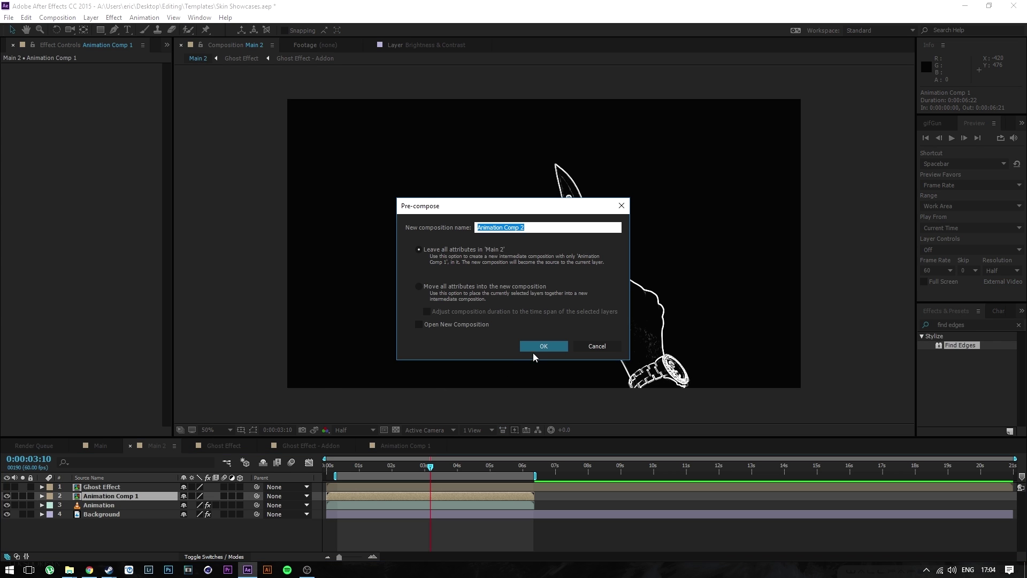
{"action": "left_click", "coordinate": [550, 345]}
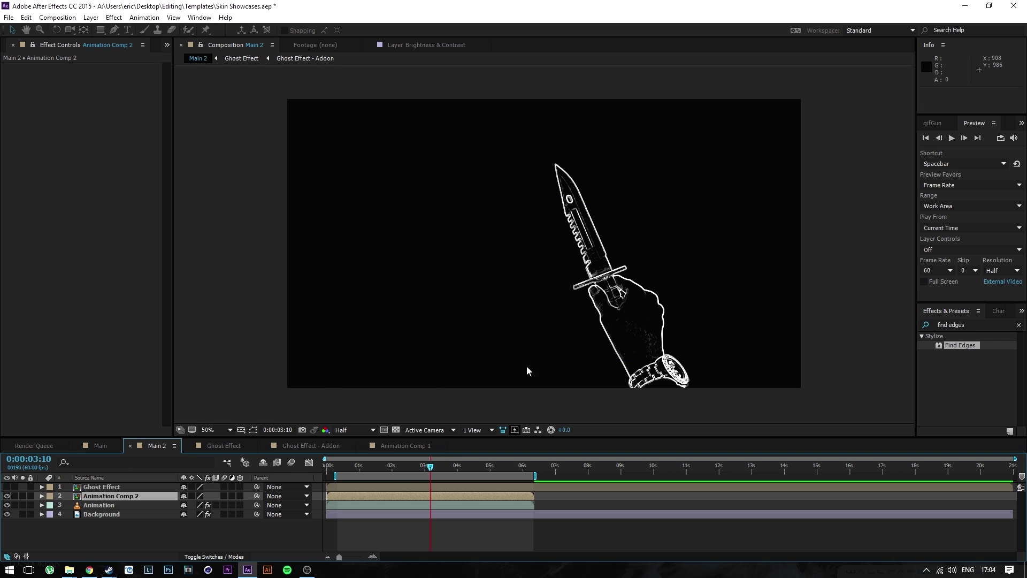
{"action": "double_click", "coordinate": [120, 495]}
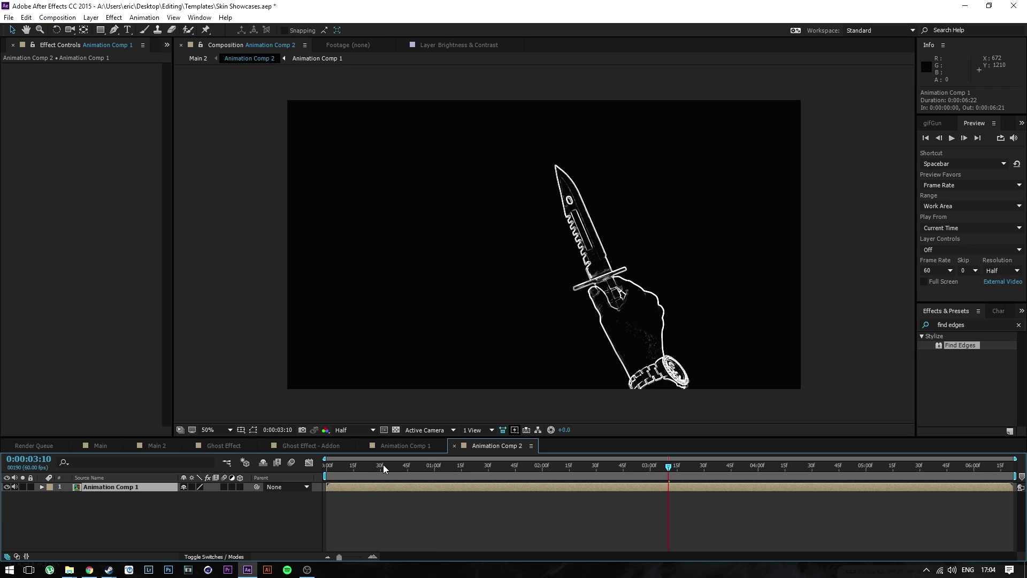
{"action": "left_click_drag", "start_coordinate": [383, 467], "coordinate": [315, 476]}
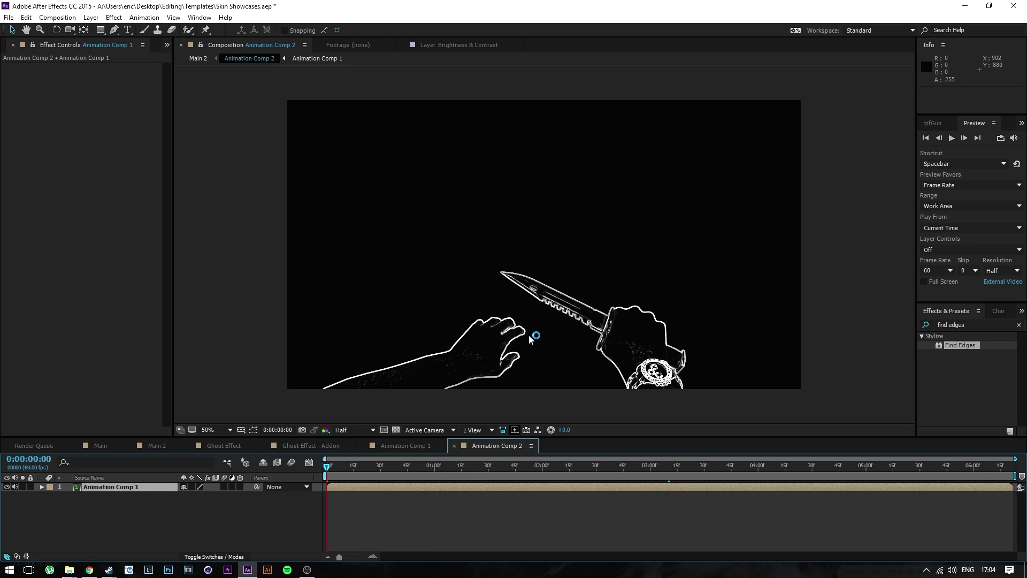
{"action": "left_click", "coordinate": [15, 486]}
Step: Duplicate the Animation Comp 1 layer, move the bottom copy to the top, then scrub Main
{"action": "key", "text": "ctrl+d"}
{"action": "key", "text": "ctrl+d"}
{"action": "key", "text": "ctrl+d"}
{"action": "key", "text": "ctrl+d"}
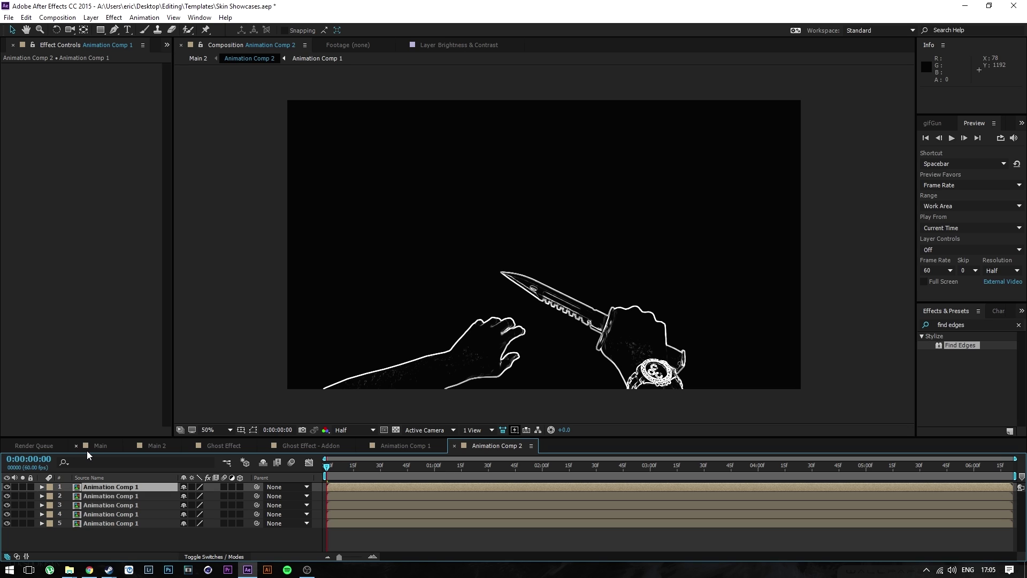
{"action": "left_click_drag", "start_coordinate": [123, 524], "coordinate": [128, 487]}
{"action": "left_click", "coordinate": [99, 445]}
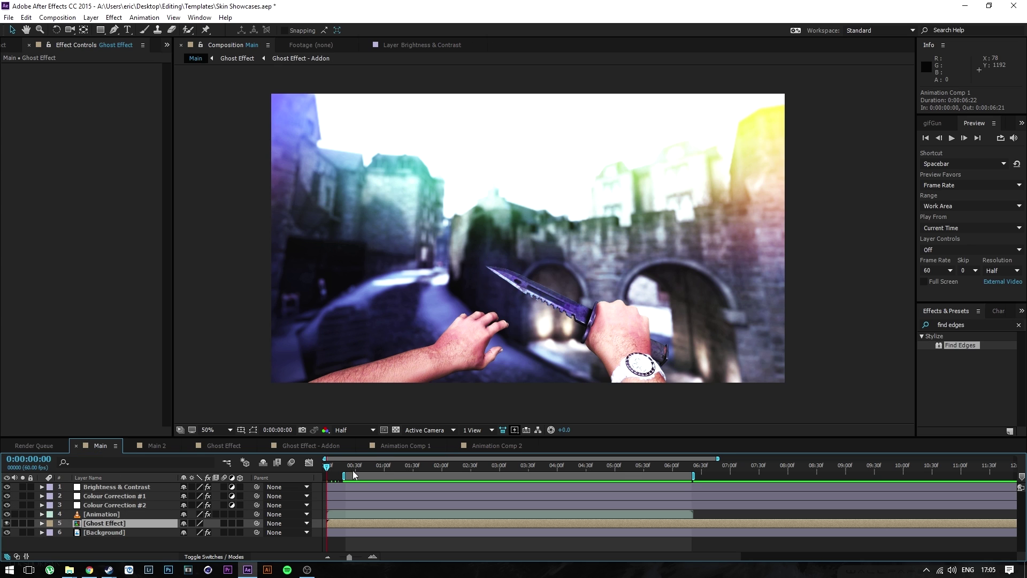
{"action": "left_click_drag", "start_coordinate": [352, 470], "coordinate": [356, 467]}
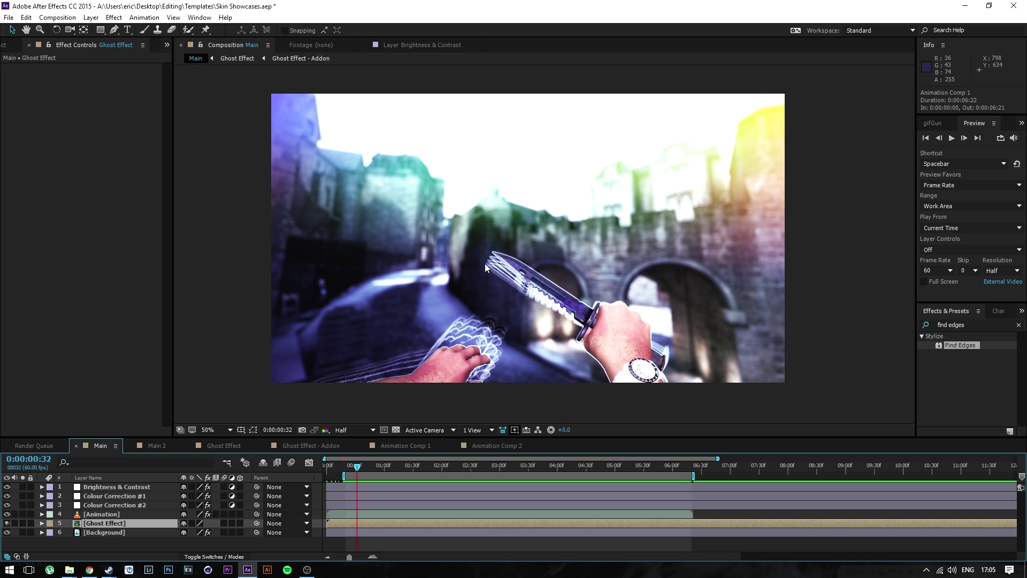
Step: Offset the Animation Comp 1 copies in Animation Comp 2 so each starts one frame later
{"action": "left_click", "coordinate": [475, 445]}
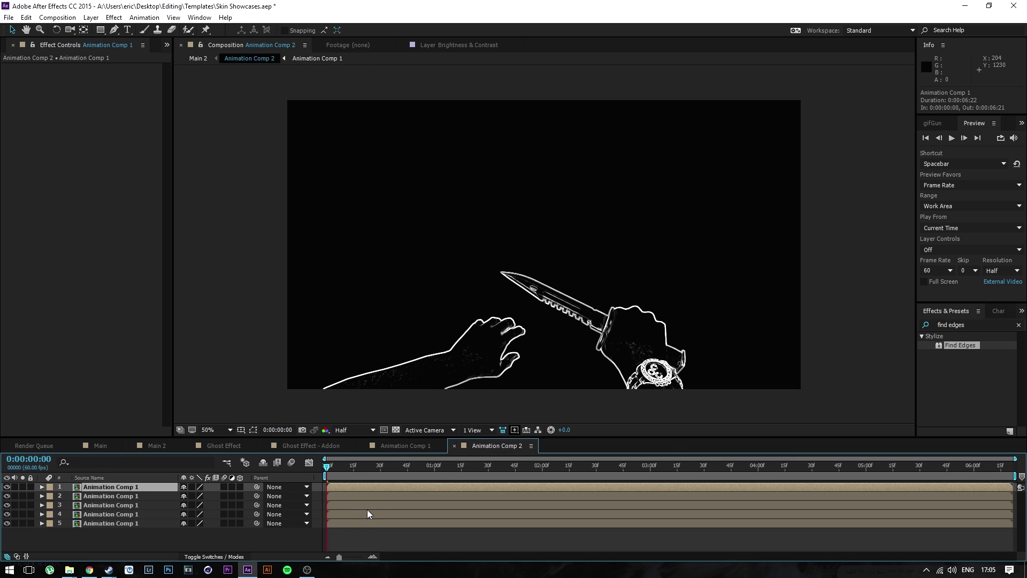
{"action": "left_click", "coordinate": [332, 515]}
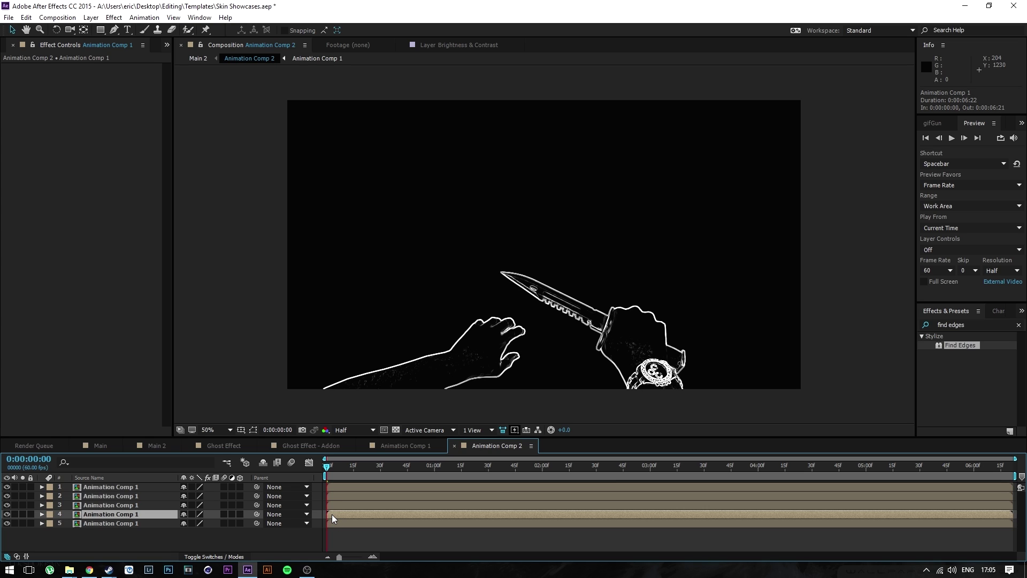
{"action": "left_click_drag", "start_coordinate": [332, 514], "coordinate": [332, 516]}
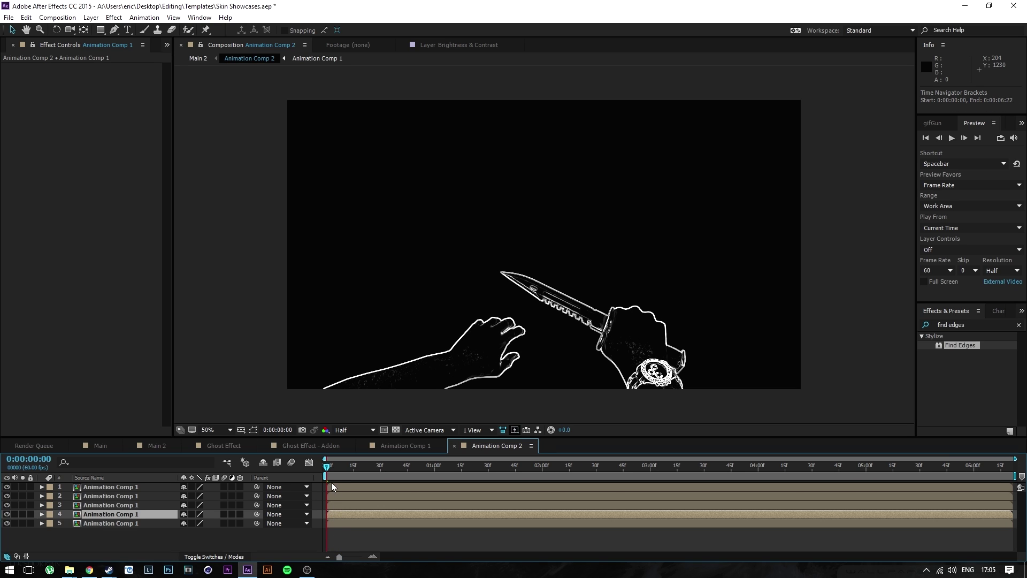
{"action": "left_click_drag", "start_coordinate": [342, 557], "coordinate": [358, 559]}
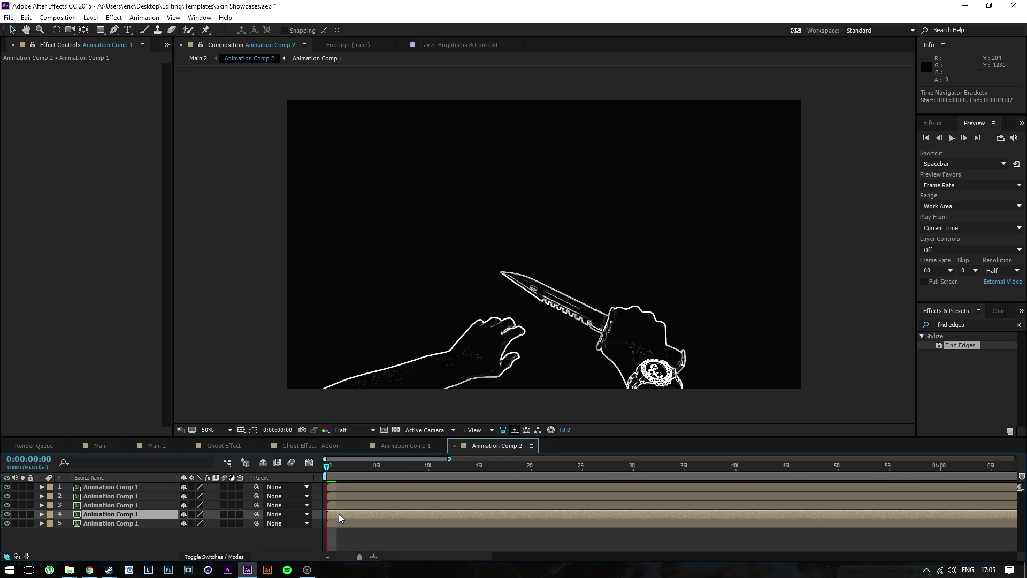
{"action": "left_click", "coordinate": [123, 510]}
{"action": "left_click_drag", "start_coordinate": [335, 519], "coordinate": [353, 508]}
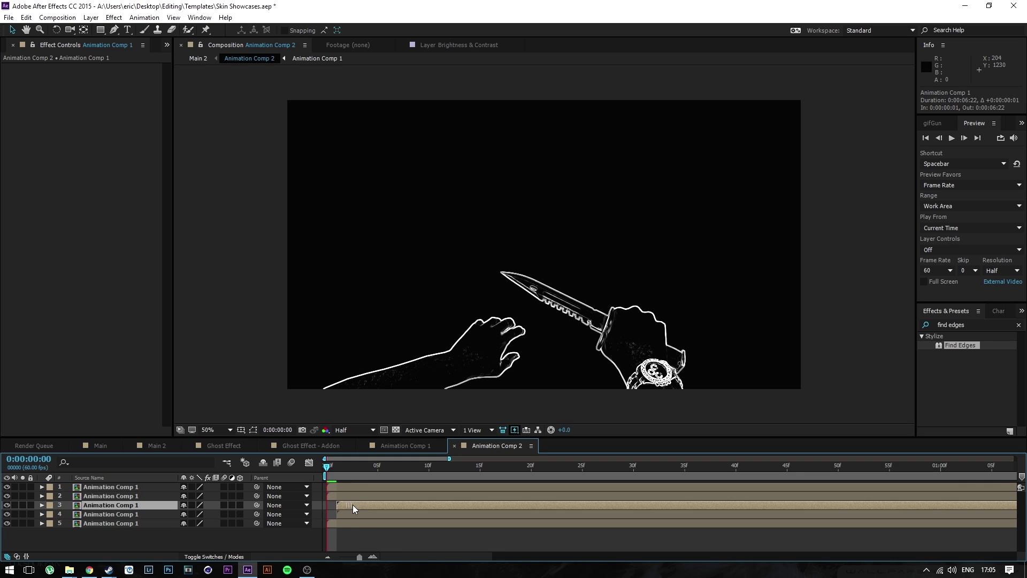
{"action": "left_click", "coordinate": [329, 471]}
{"action": "left_click_drag", "start_coordinate": [352, 500], "coordinate": [390, 486]}
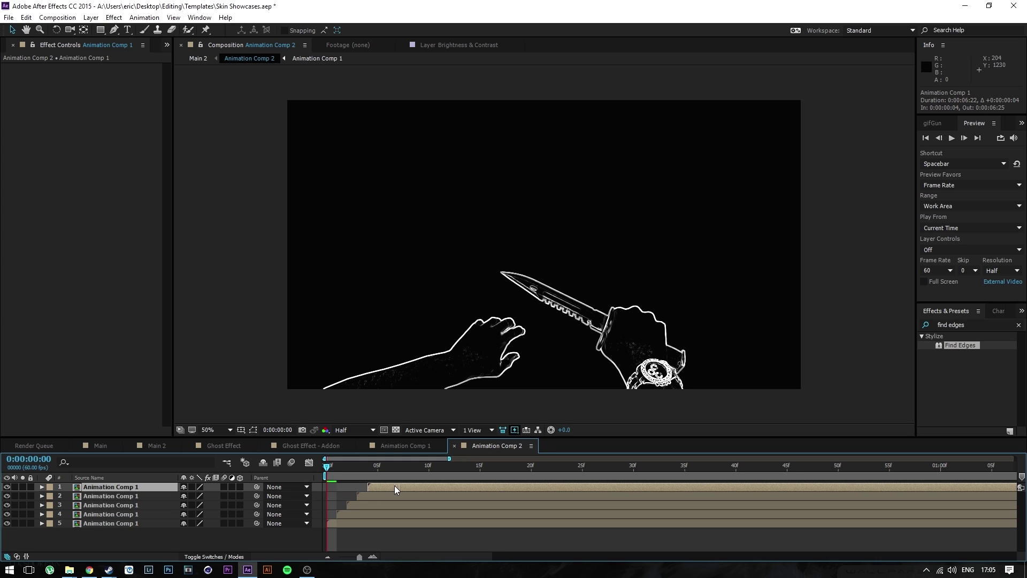
{"action": "mouse_move", "coordinate": [327, 470]}
{"action": "left_mouse_down"}
{"action": "mouse_move", "coordinate": [360, 470]}
{"action": "mouse_move", "coordinate": [326, 483]}
{"action": "mouse_move", "coordinate": [341, 464]}
{"action": "mouse_move", "coordinate": [444, 474]}
{"action": "mouse_move", "coordinate": [326, 482]}
{"action": "left_mouse_up"}
Step: Set the bottom layer copy's opacity to 50%
{"action": "left_click", "coordinate": [117, 522]}
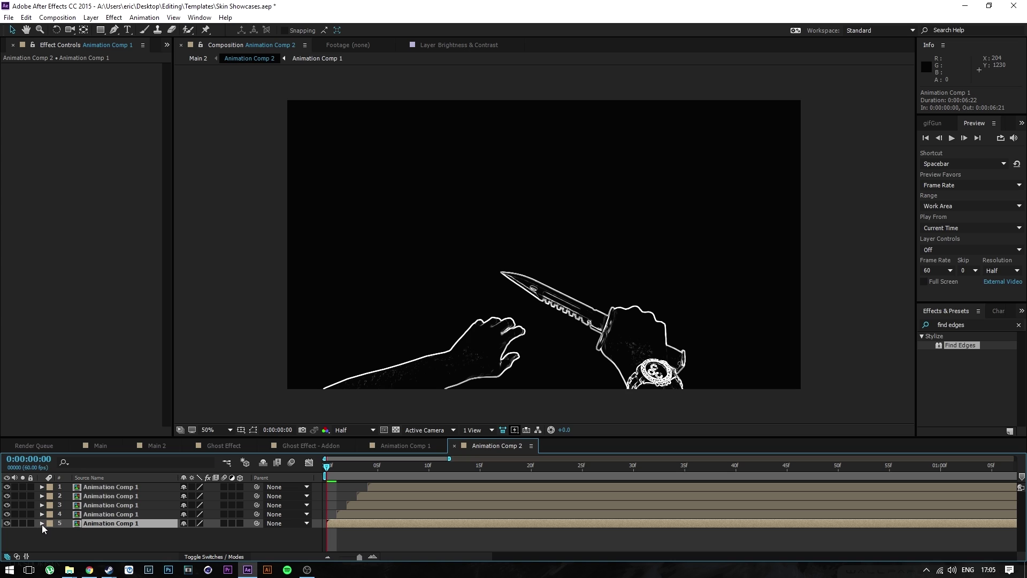
{"action": "left_click", "coordinate": [42, 523]}
{"action": "left_click", "coordinate": [51, 532]}
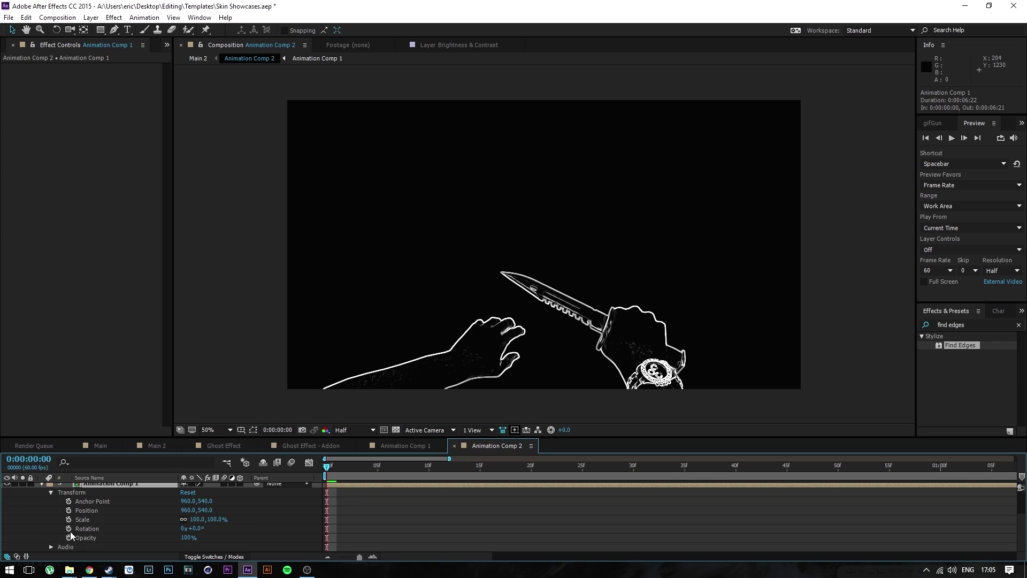
{"action": "left_click", "coordinate": [185, 536]}
{"action": "type", "text": "50"}
{"action": "key", "text": "Return"}
{"action": "scroll", "coordinate": [54, 512], "scroll_direction": "up", "scroll_amount": 2}
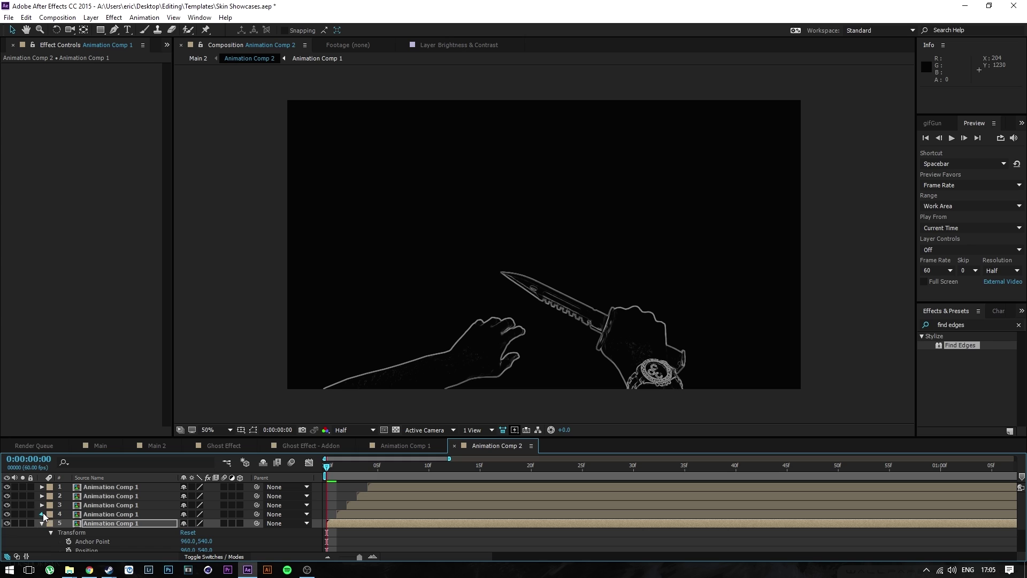
Step: Set layer 4's opacity to 50%
{"action": "left_click", "coordinate": [42, 511]}
{"action": "left_click", "coordinate": [51, 529]}
{"action": "left_click", "coordinate": [50, 528]}
{"action": "left_click", "coordinate": [51, 519]}
{"action": "scroll", "coordinate": [105, 517], "scroll_direction": "down", "scroll_amount": 3}
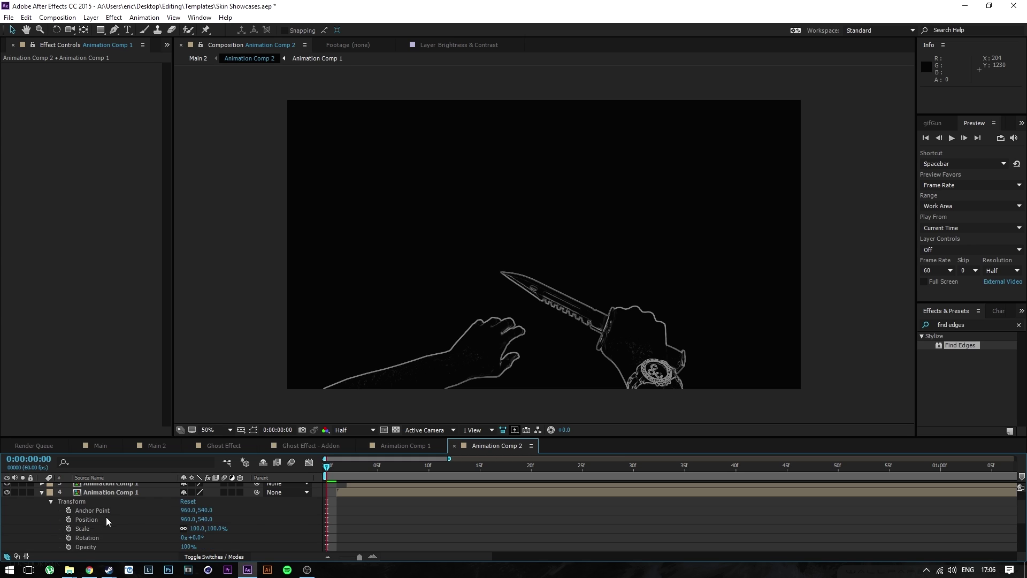
{"action": "left_click", "coordinate": [188, 520]}
{"action": "type", "text": "50"}
{"action": "key", "text": "Return"}
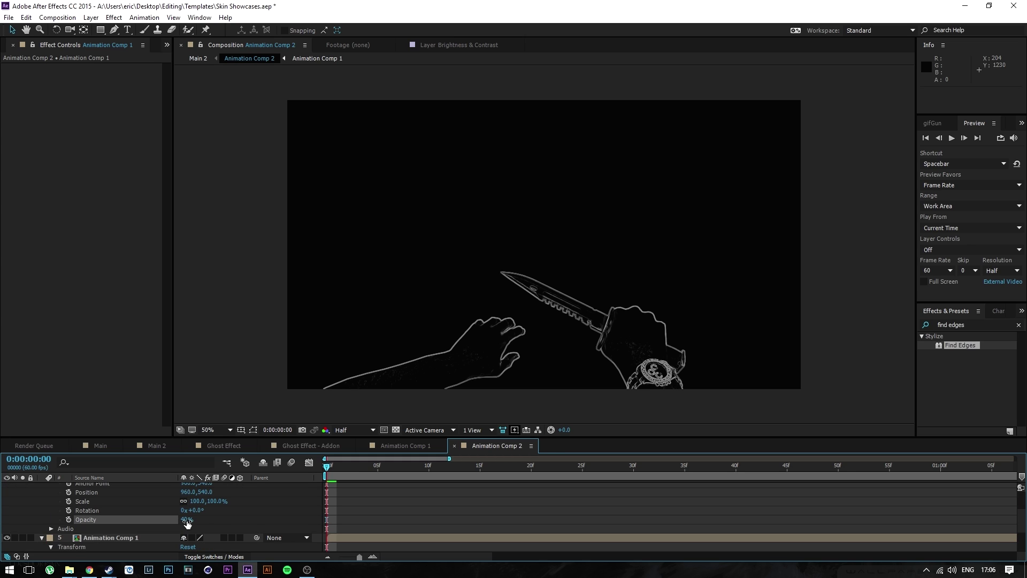
{"action": "scroll", "coordinate": [152, 526], "scroll_direction": "up", "scroll_amount": 3}
Step: Open layer 3's opacity for editing and set layer 2's opacity to 20%
{"action": "left_click", "coordinate": [42, 505]}
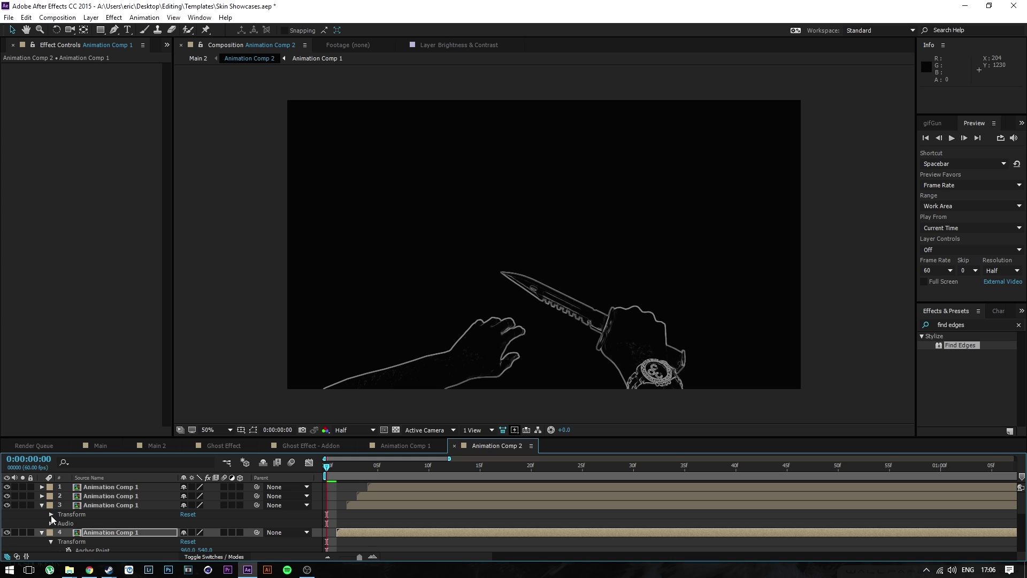
{"action": "left_click", "coordinate": [51, 514]}
{"action": "left_click", "coordinate": [187, 546]}
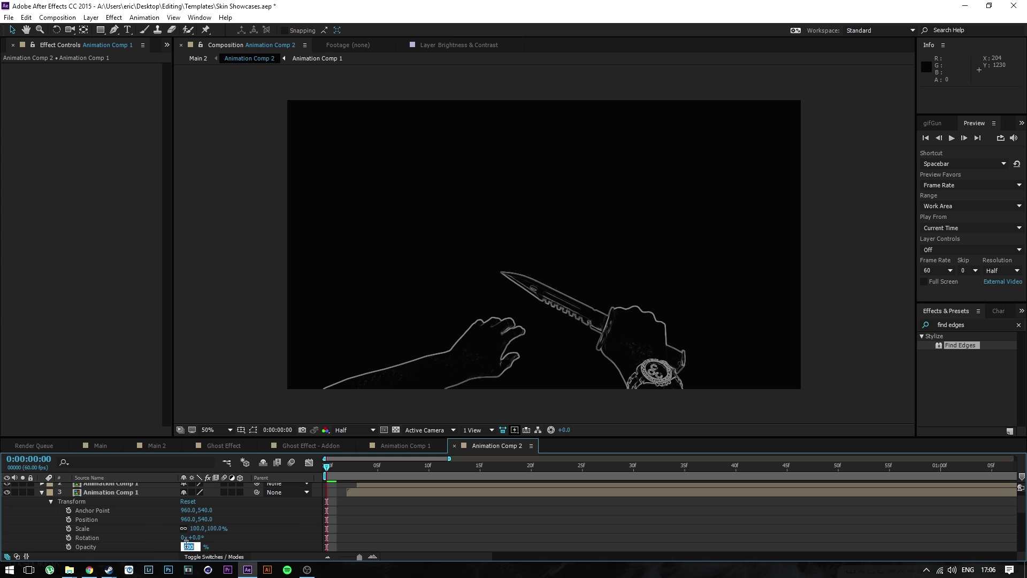
{"action": "scroll", "coordinate": [186, 546], "scroll_direction": "up", "scroll_amount": 2}
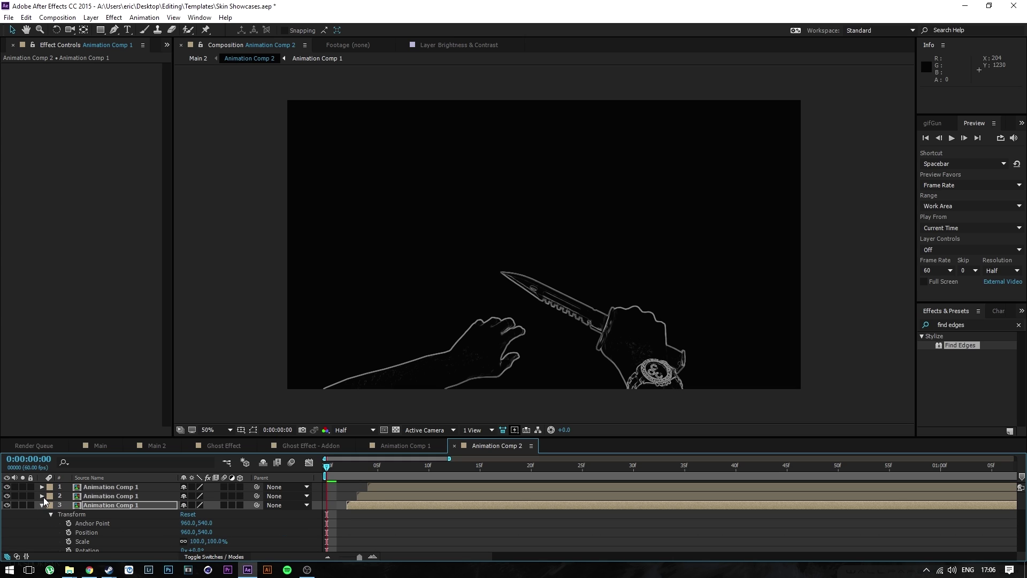
{"action": "left_click", "coordinate": [42, 495]}
{"action": "left_click", "coordinate": [51, 505]}
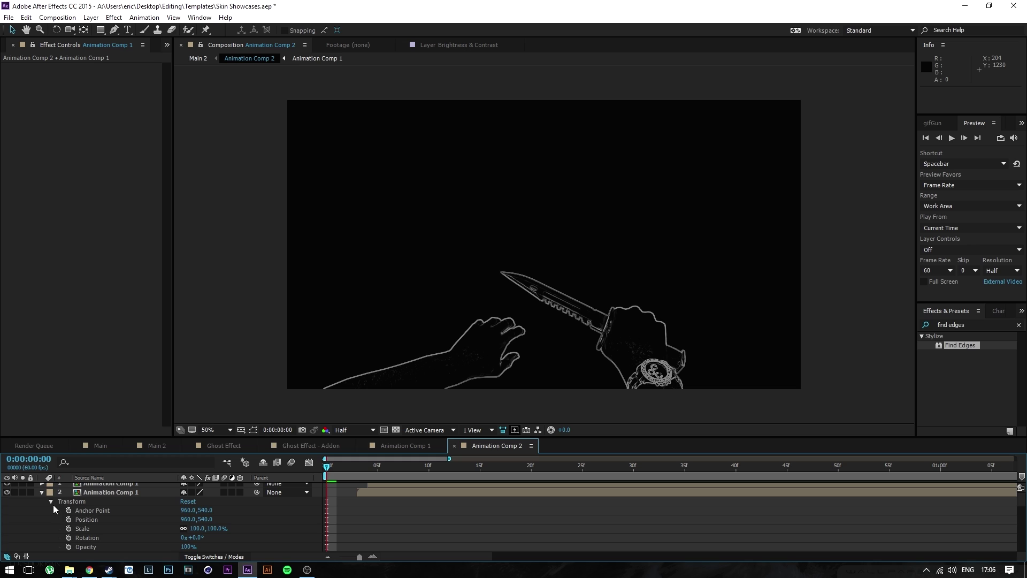
{"action": "left_click", "coordinate": [187, 546]}
{"action": "type", "text": "20"}
{"action": "key", "text": "Return"}
{"action": "scroll", "coordinate": [278, 495], "scroll_direction": "up", "scroll_amount": 1}
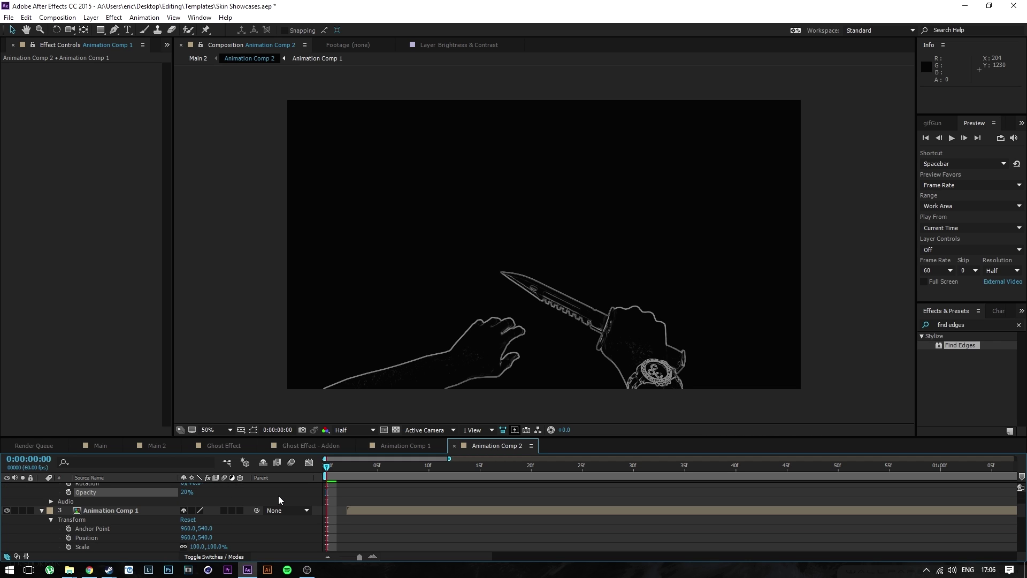
Step: Set the top layer's opacity to 10% and preview the staggered outline trail
{"action": "left_click", "coordinate": [42, 486]}
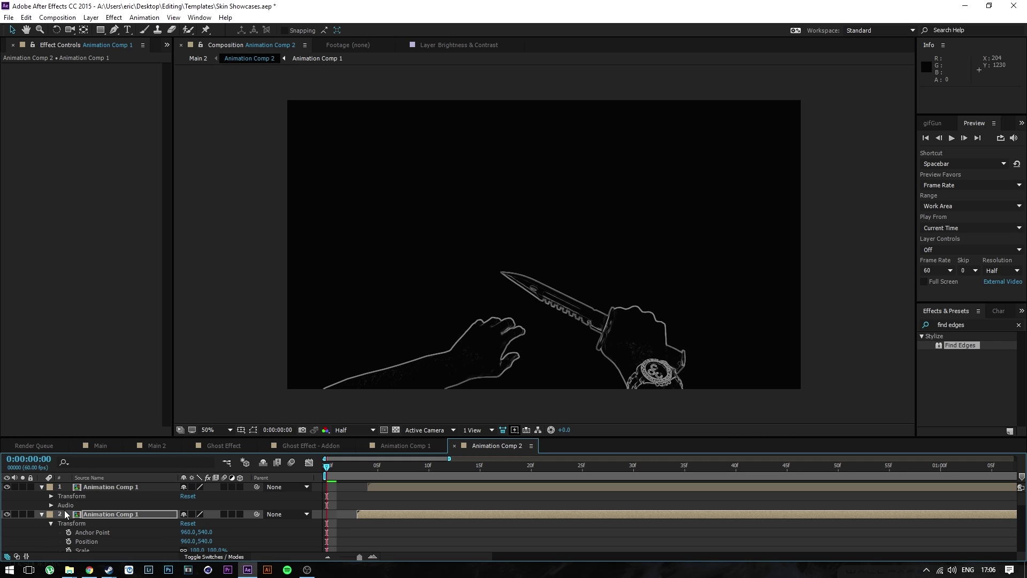
{"action": "left_click", "coordinate": [51, 496]}
{"action": "left_click", "coordinate": [189, 544]}
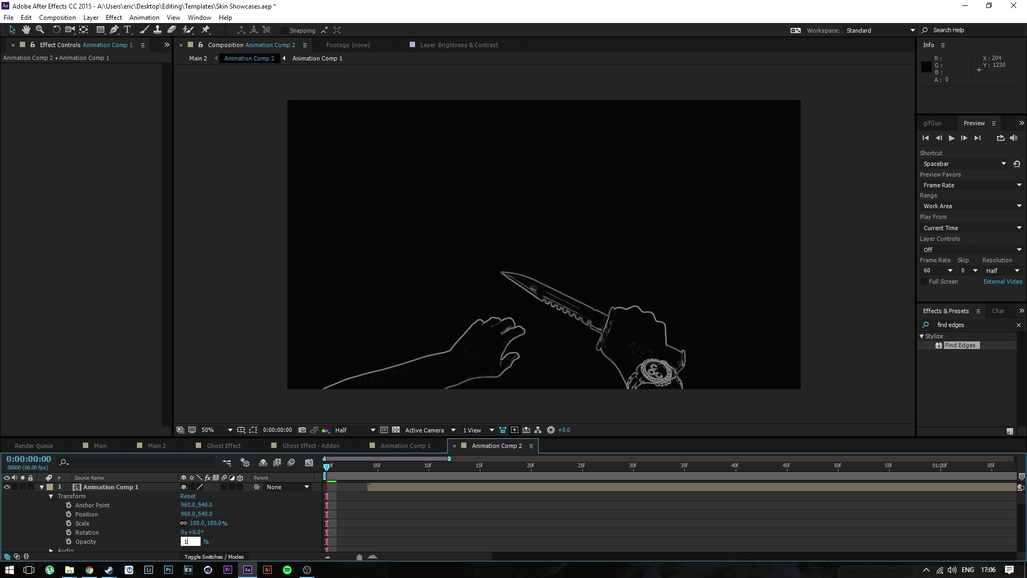
{"action": "type", "text": "10"}
{"action": "key", "text": "Return"}
{"action": "left_click", "coordinate": [951, 139]}
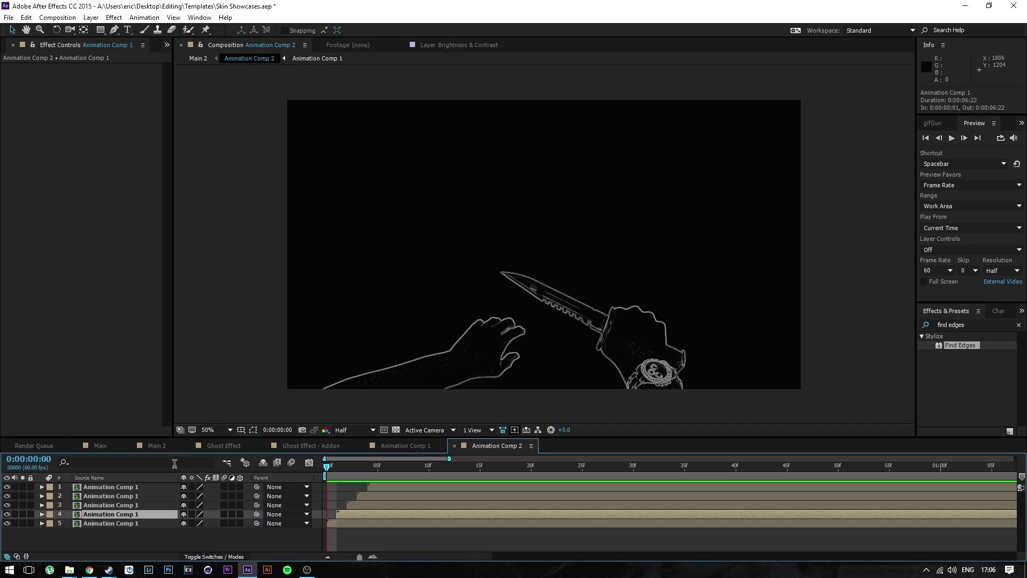
Step: Preview Main 2, look at Animation Comp 2 and Ghost Effect, then set the time to 0:00:00:24
{"action": "left_click", "coordinate": [157, 445]}
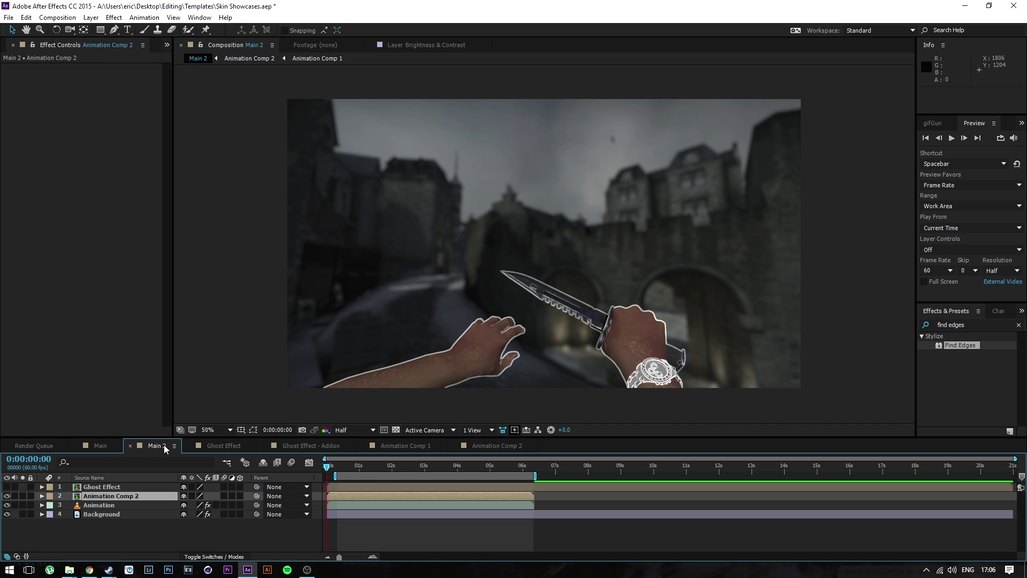
{"action": "key", "text": "space"}
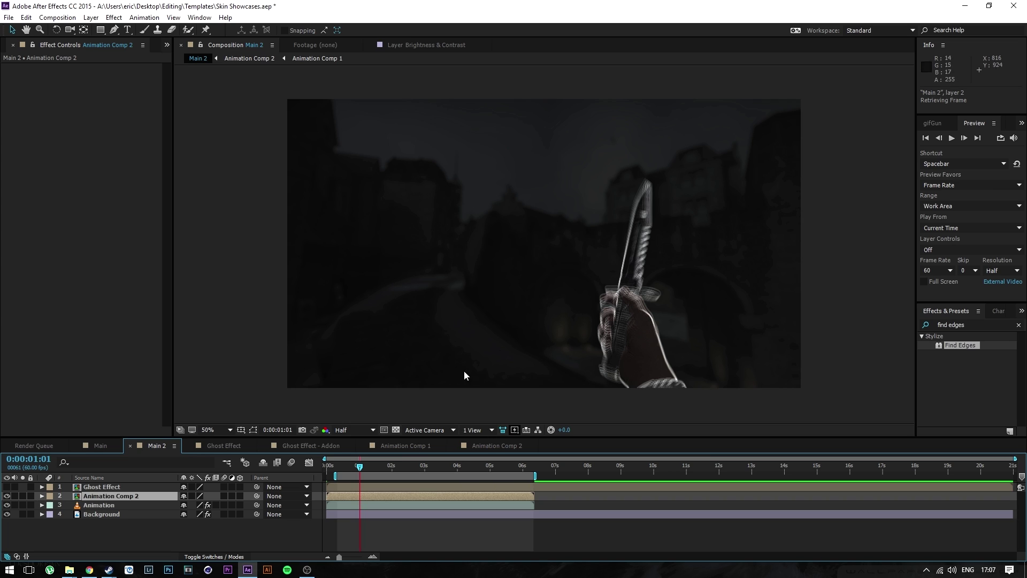
{"action": "left_click", "coordinate": [495, 446]}
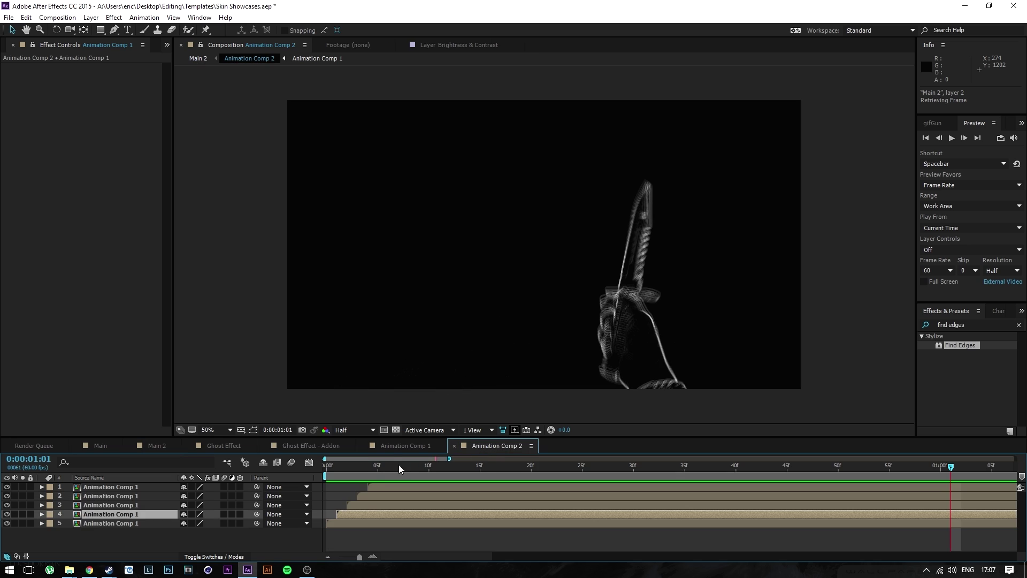
{"action": "left_click", "coordinate": [219, 447]}
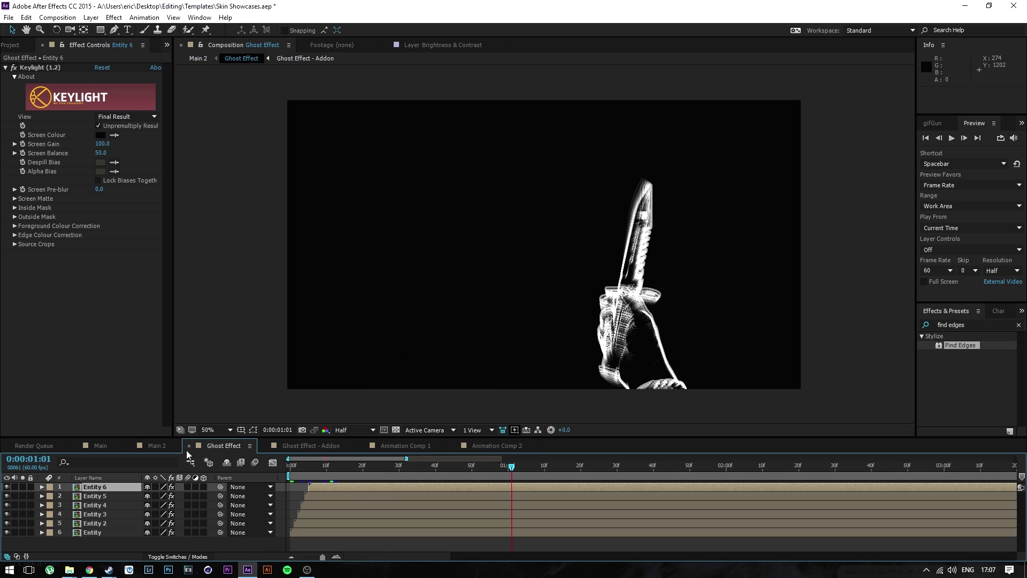
{"action": "left_click", "coordinate": [157, 446]}
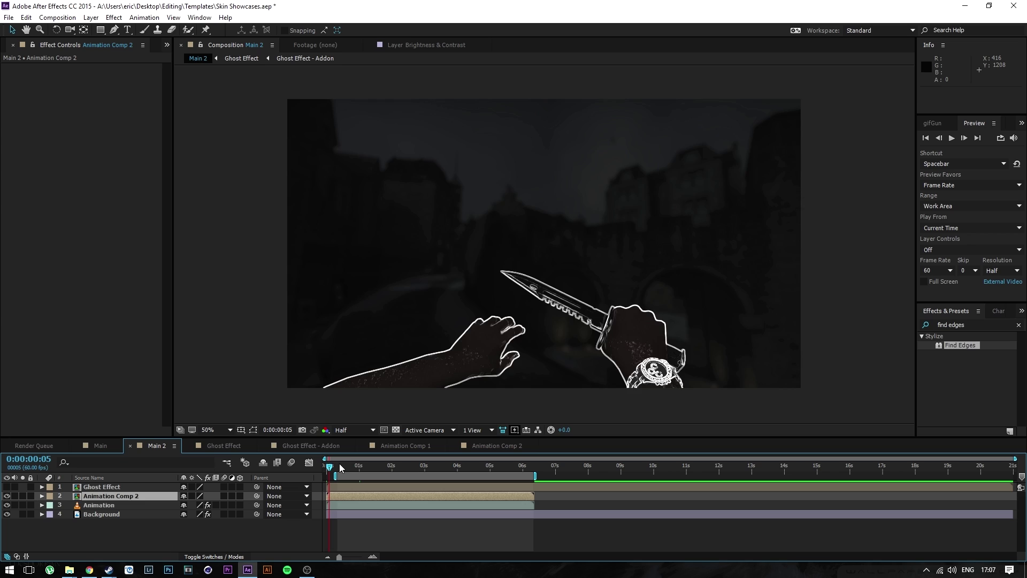
{"action": "left_click", "coordinate": [339, 463]}
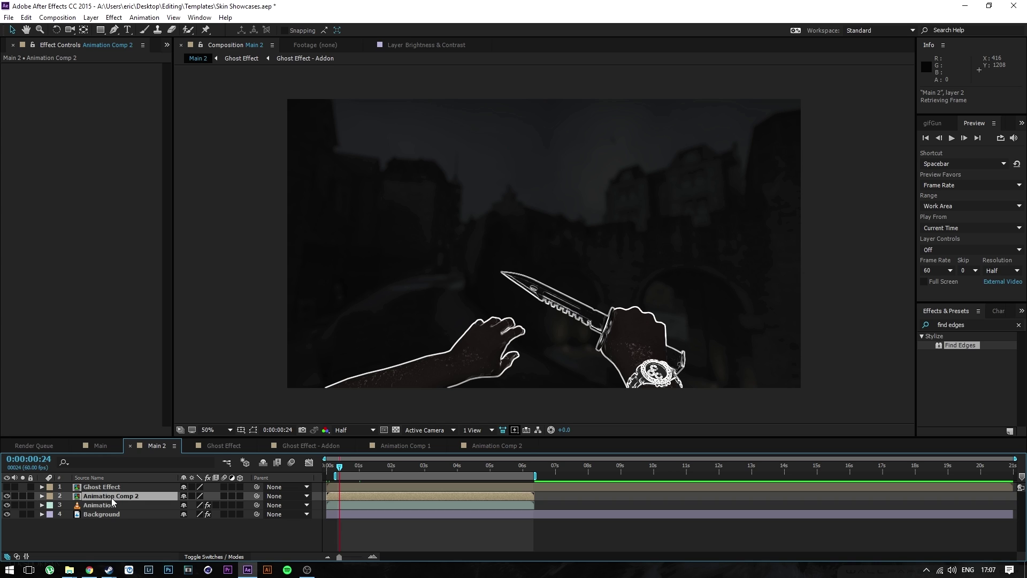
Step: Look inside the Animation Comp 2 precomp, then go back to Main 2
{"action": "right_click", "coordinate": [111, 498]}
{"action": "left_click", "coordinate": [107, 496]}
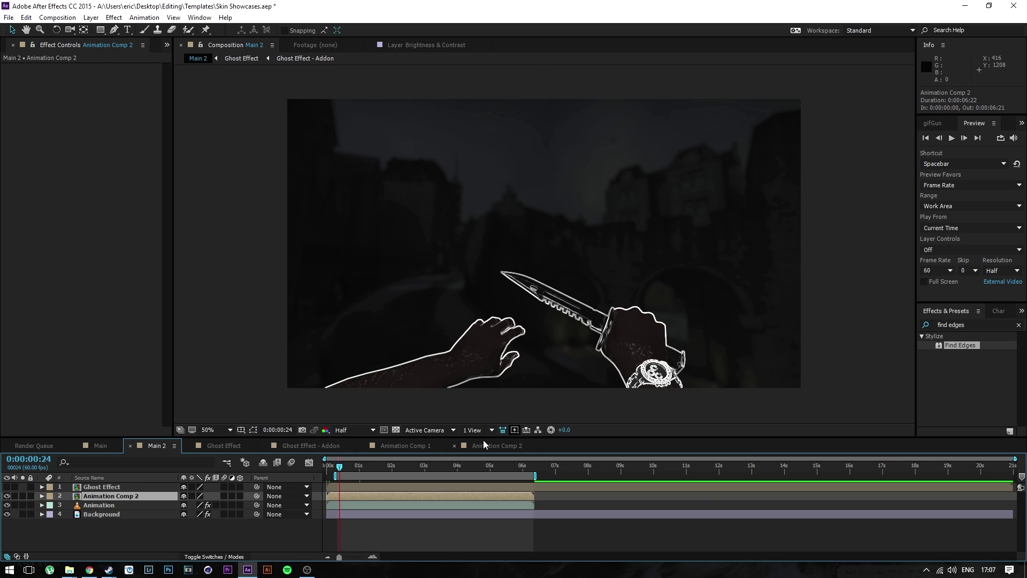
{"action": "left_click", "coordinate": [490, 445]}
{"action": "left_click", "coordinate": [110, 514]}
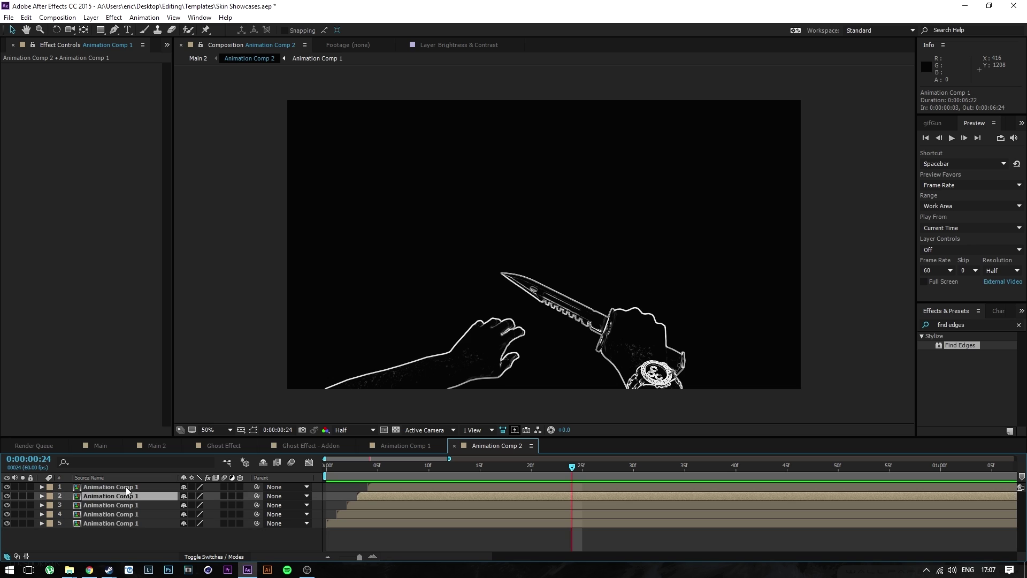
{"action": "left_click", "coordinate": [143, 445]}
{"action": "double_click", "coordinate": [506, 499]}
{"action": "left_click", "coordinate": [111, 508]}
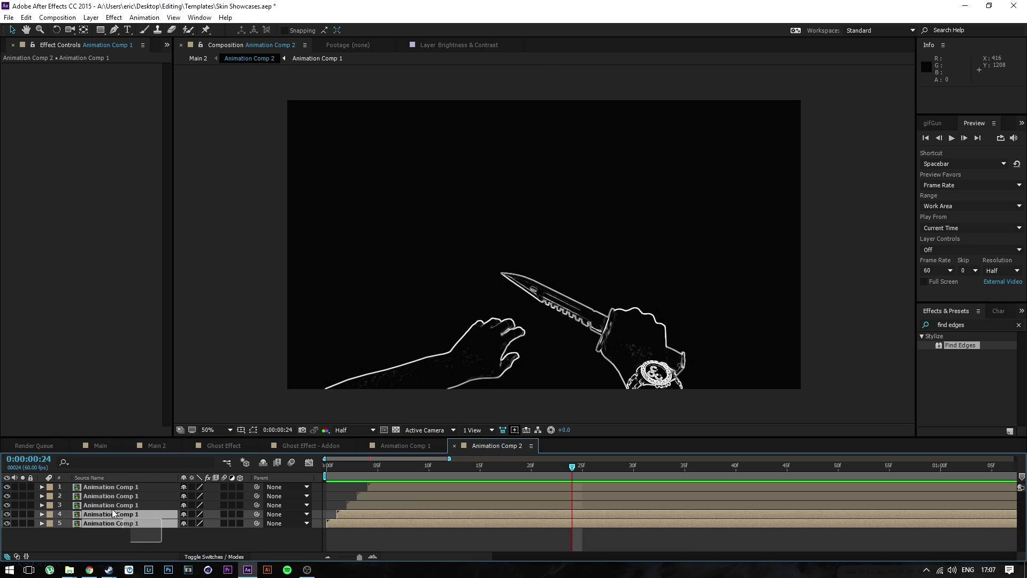
{"action": "left_click", "coordinate": [153, 445]}
Step: Set the Animation Comp 2 layer's blending mode to Add
{"action": "left_click", "coordinate": [122, 518]}
{"action": "right_click", "coordinate": [126, 495]}
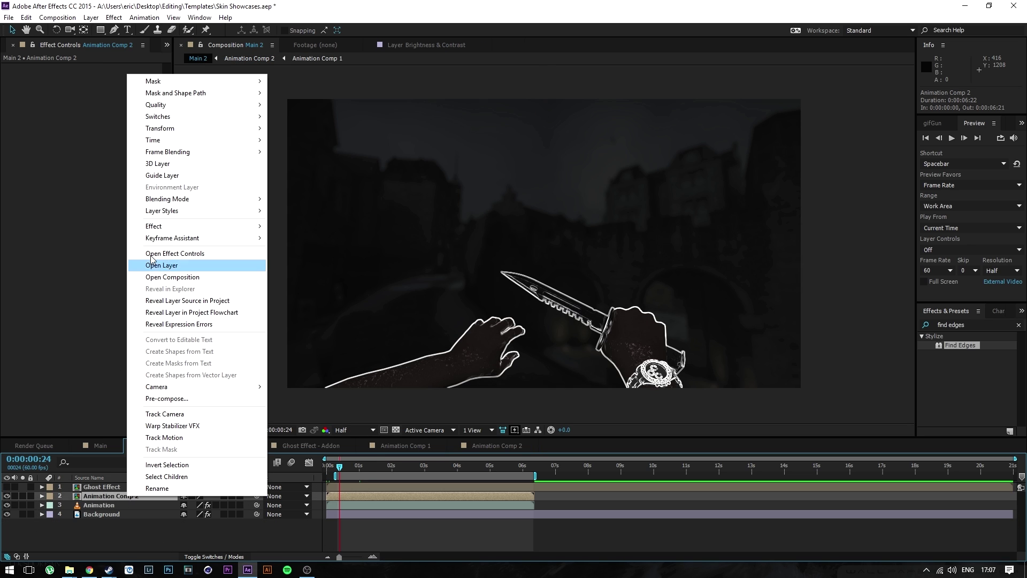
{"action": "mouse_move", "coordinate": [197, 207]}
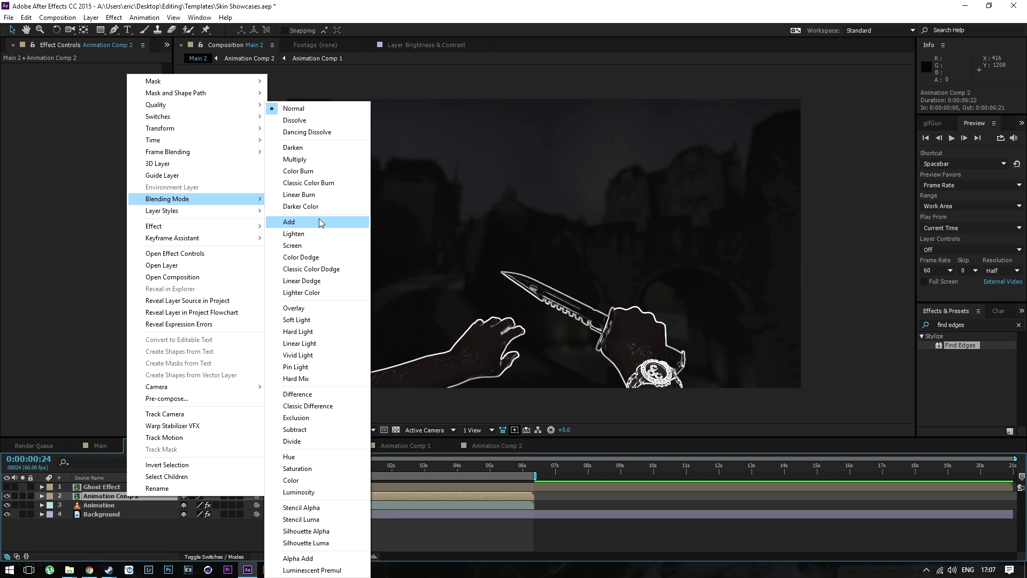
{"action": "left_click", "coordinate": [321, 223]}
Step: Move Animation Comp 2 below the Animation layer and scrub to check the trail
{"action": "left_click_drag", "start_coordinate": [339, 469], "coordinate": [369, 470]}
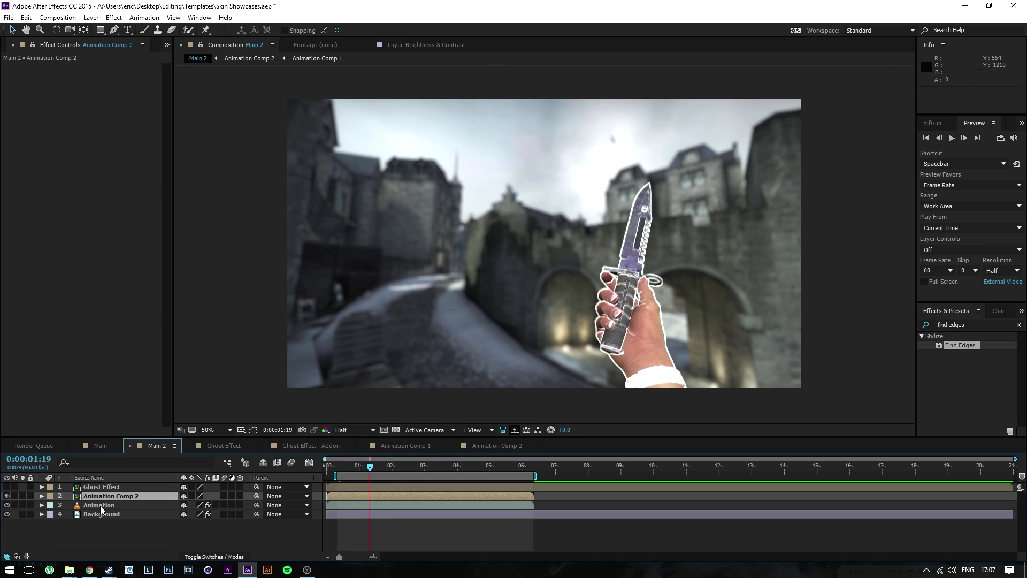
{"action": "left_click_drag", "start_coordinate": [110, 495], "coordinate": [114, 509]}
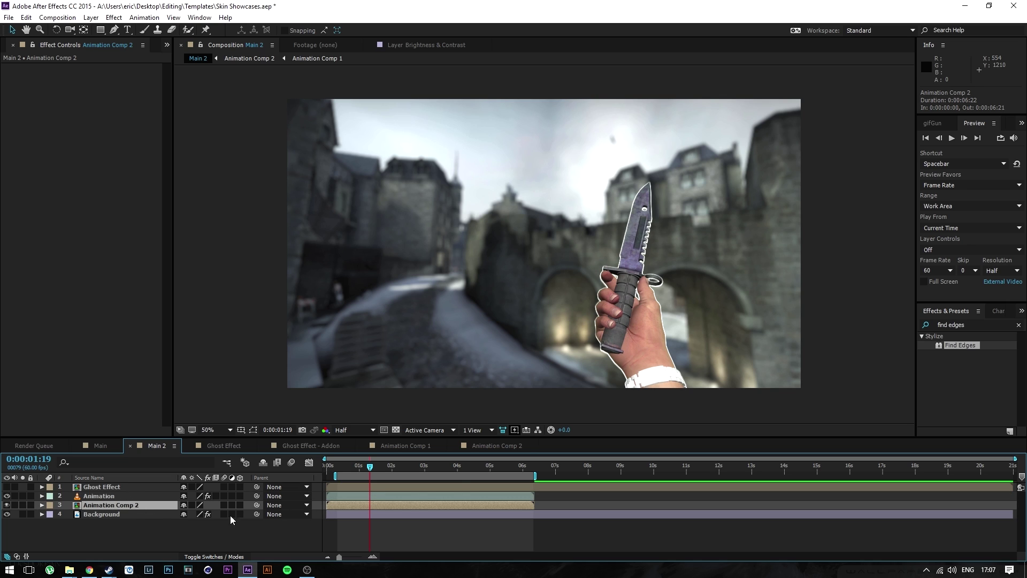
{"action": "mouse_move", "coordinate": [369, 469]}
{"action": "left_mouse_down"}
{"action": "mouse_move", "coordinate": [357, 470]}
{"action": "mouse_move", "coordinate": [376, 470]}
{"action": "left_mouse_up"}
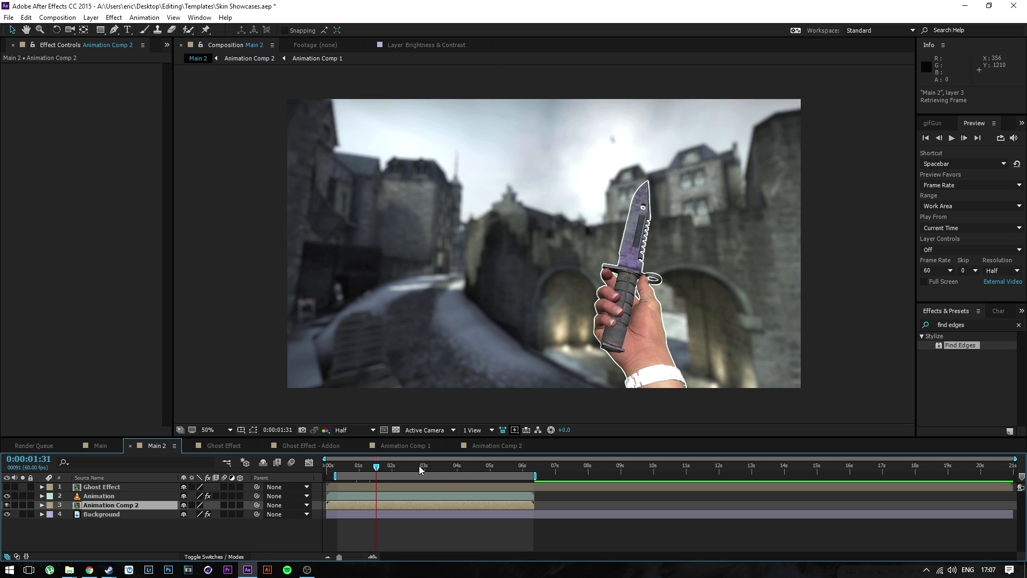
{"action": "left_click_drag", "start_coordinate": [376, 470], "coordinate": [337, 476]}
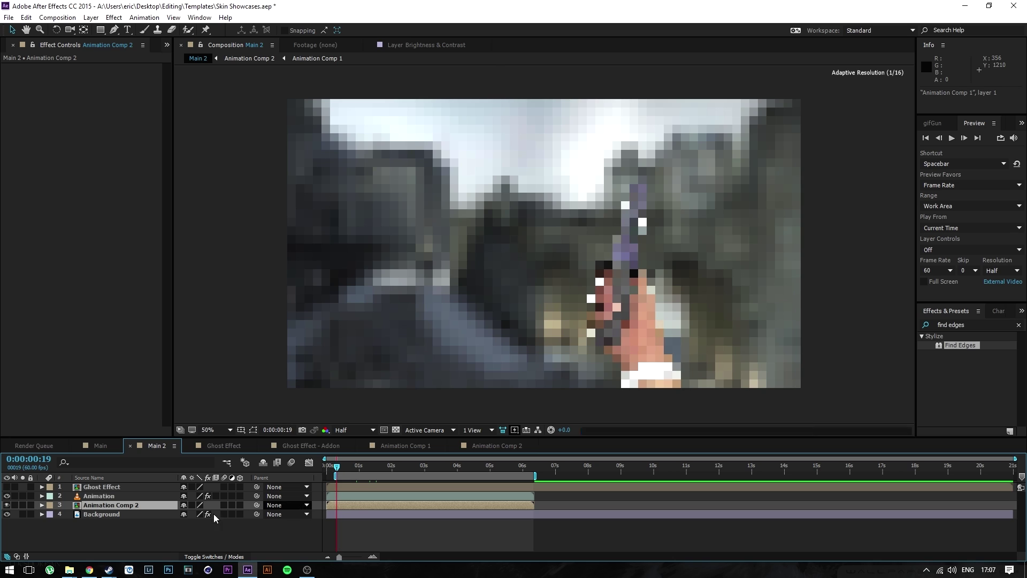
Step: Add a starting 0% Opacity keyframe on the outline layer
{"action": "left_click", "coordinate": [42, 505]}
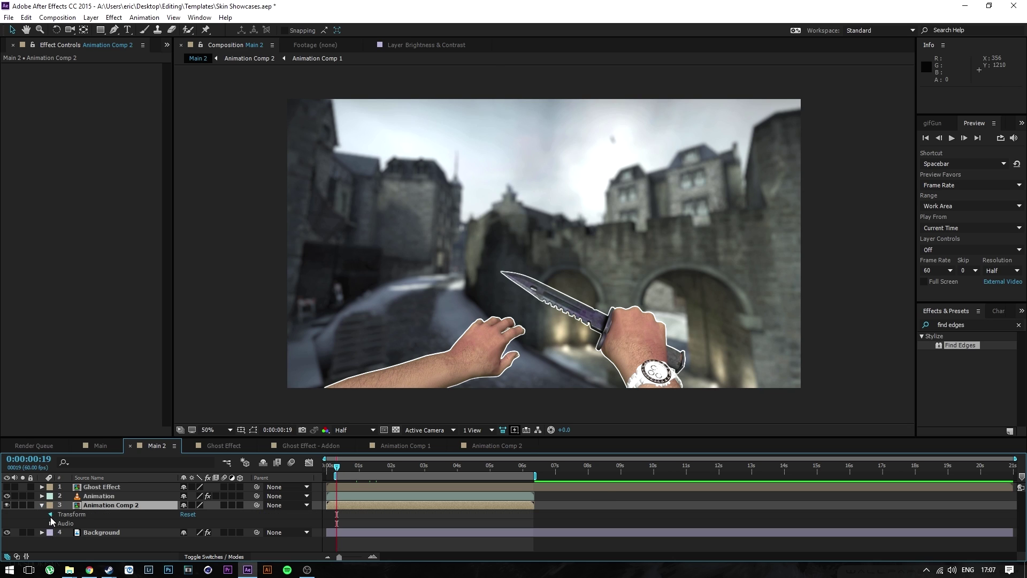
{"action": "left_click", "coordinate": [51, 514]}
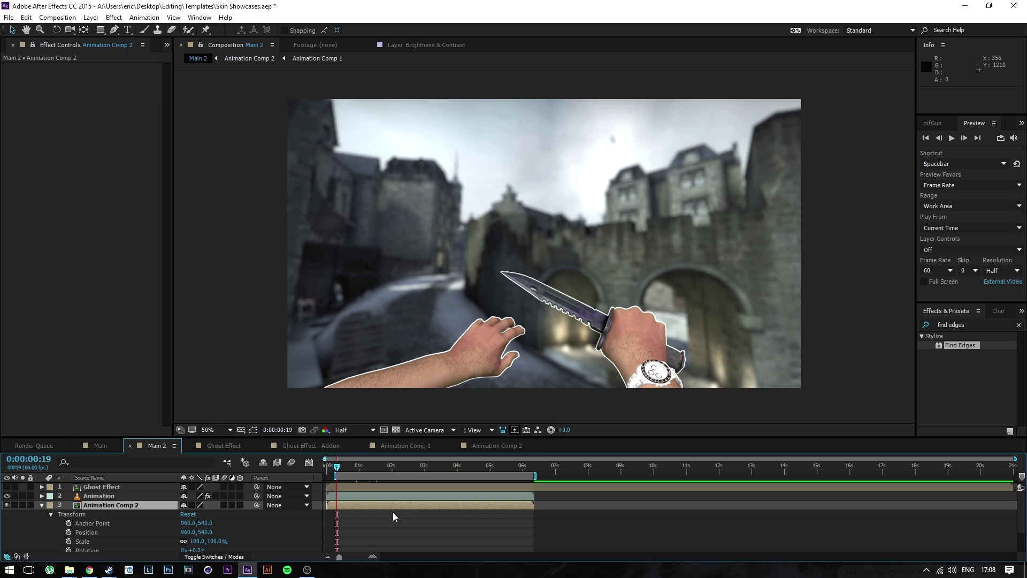
{"action": "scroll", "coordinate": [395, 513], "scroll_direction": "down", "scroll_amount": 3}
{"action": "scroll", "coordinate": [394, 512], "scroll_direction": "up", "scroll_amount": 3}
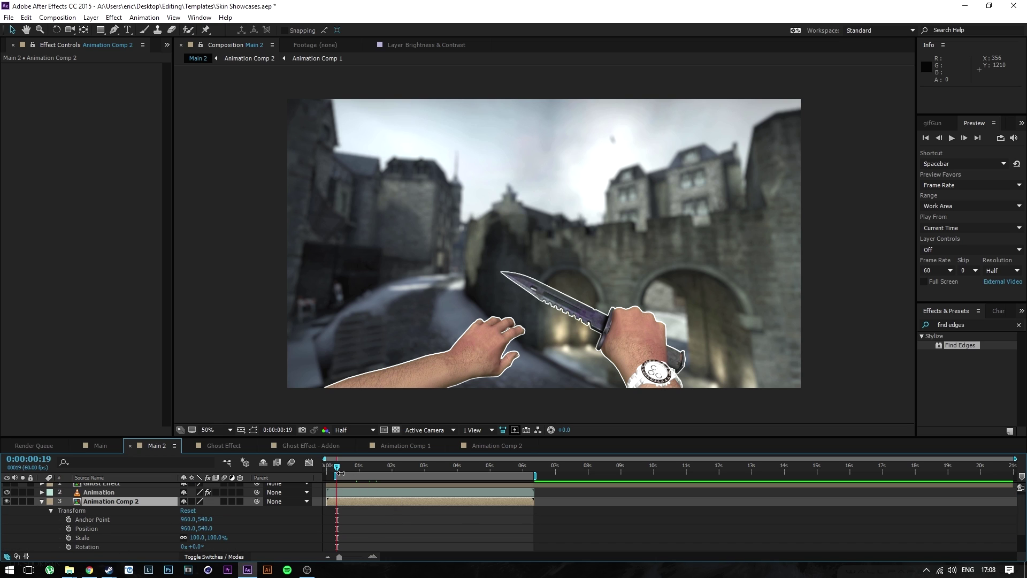
{"action": "scroll", "coordinate": [167, 512], "scroll_direction": "down", "scroll_amount": 1}
{"action": "left_click", "coordinate": [68, 529]}
{"action": "left_click_drag", "start_coordinate": [185, 528], "coordinate": [214, 528]}
Step: Add a later 100% Opacity keyframe and preview the outline fade
{"action": "key", "text": "space"}
{"action": "key", "text": "space"}
{"action": "left_click", "coordinate": [433, 467]}
{"action": "key", "text": "space"}
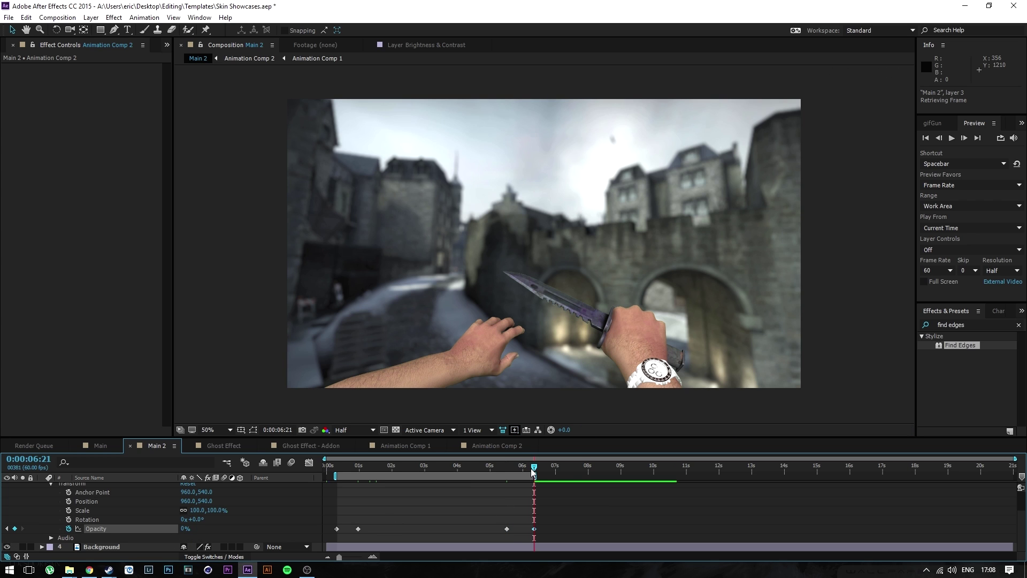
{"action": "left_click_drag", "start_coordinate": [530, 468], "coordinate": [330, 471]}
{"action": "left_click", "coordinate": [951, 138]}
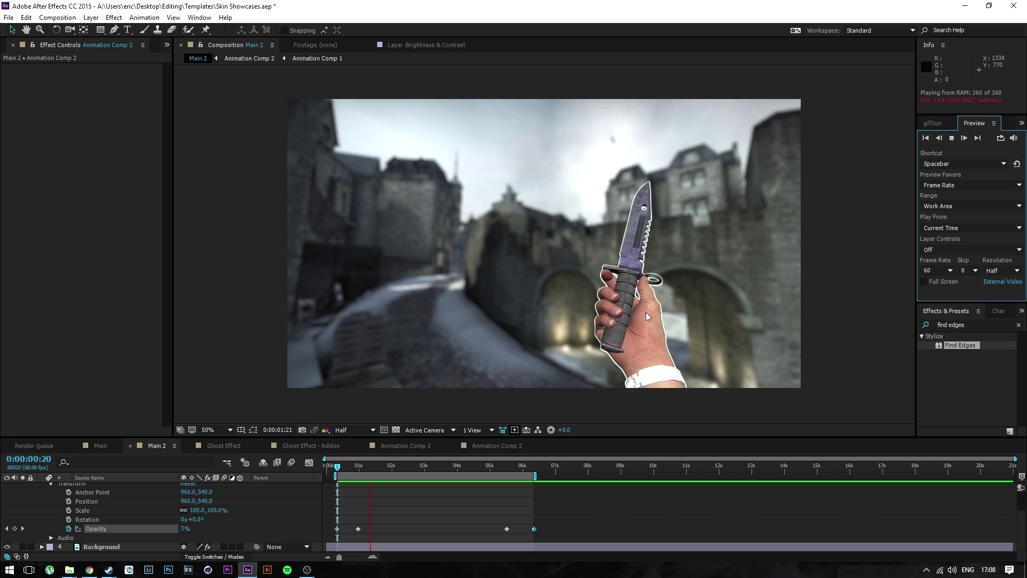
{"action": "key", "text": "space"}
{"action": "left_click", "coordinate": [493, 445]}
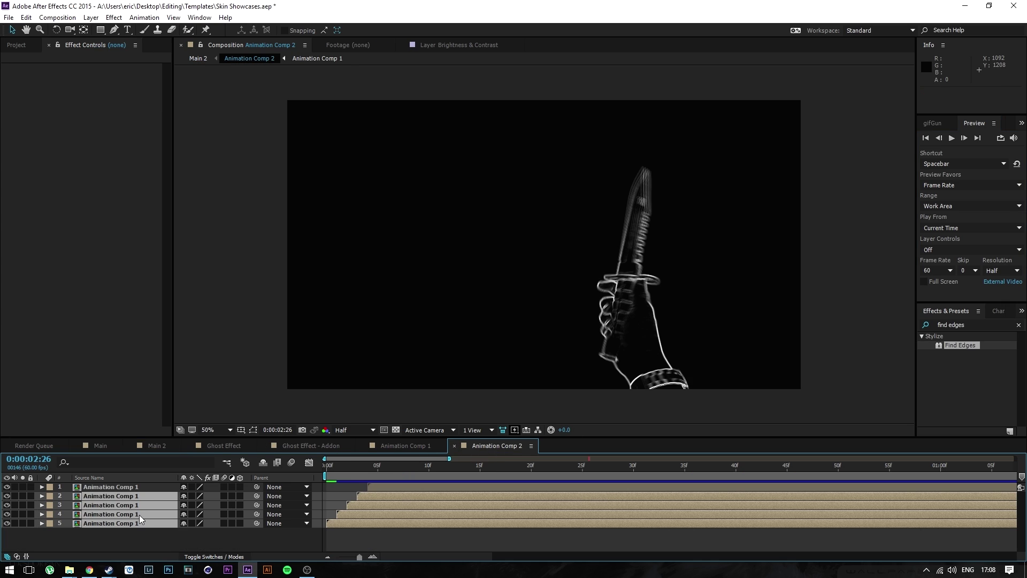
{"action": "left_click", "coordinate": [147, 488]}
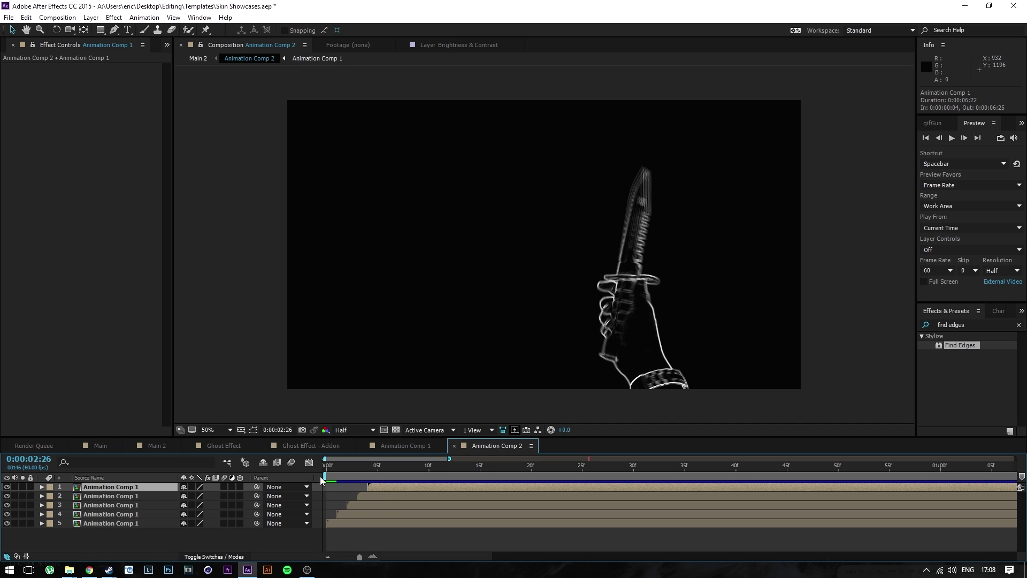
{"action": "left_click_drag", "start_coordinate": [320, 476], "coordinate": [461, 477]}
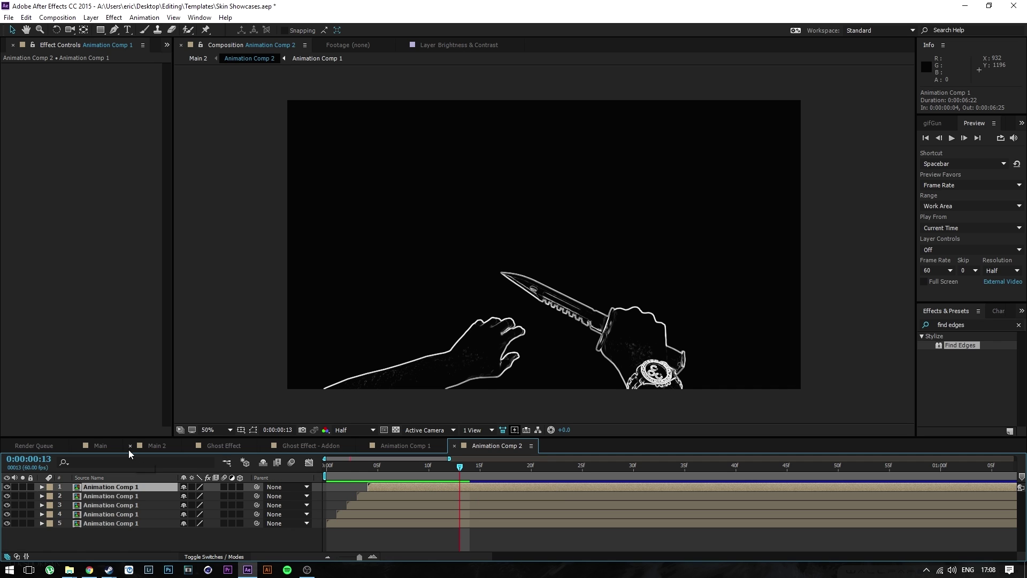
{"action": "left_click", "coordinate": [161, 446]}
{"action": "left_click_drag", "start_coordinate": [337, 468], "coordinate": [399, 473]}
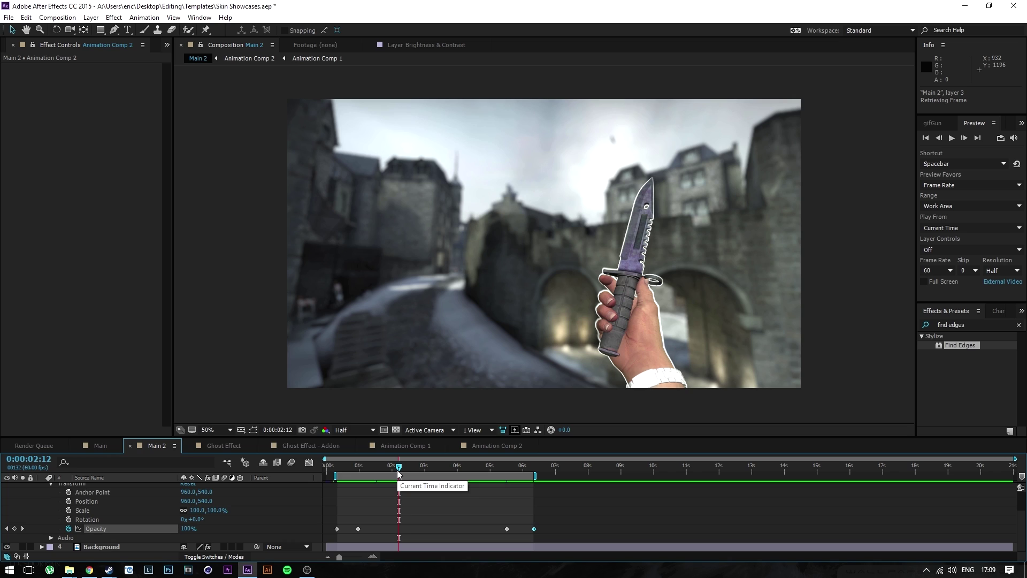